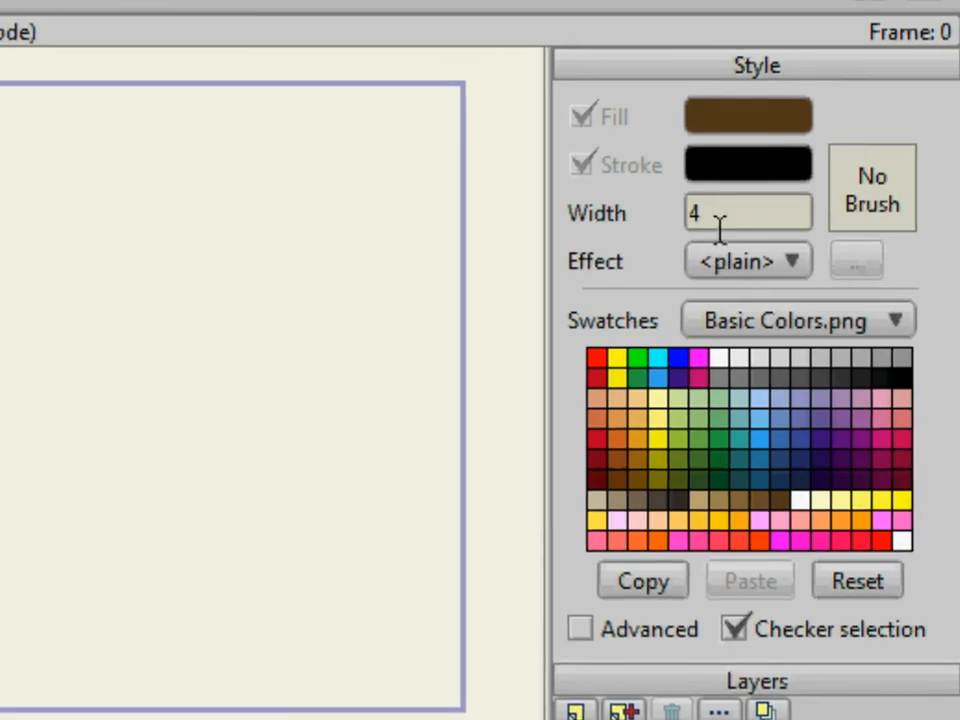
- Draw a brown-filled rectangle with a stroke width of 1 across the lower canvas, past both sides of the frame, and deselect it
left_click(840, 172)
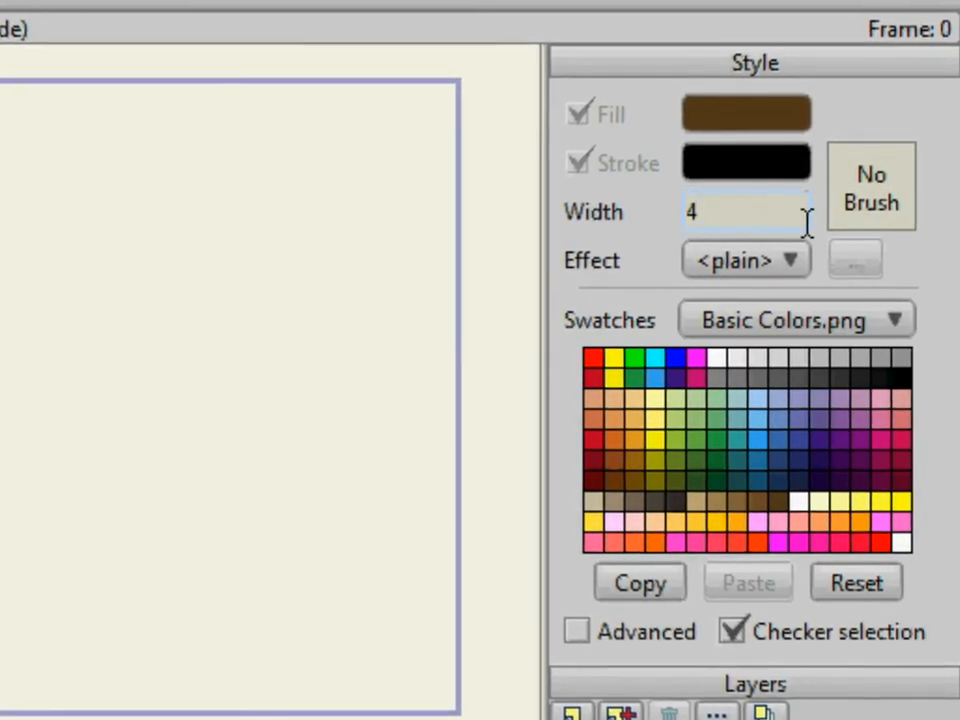
key("BackSpace")
type("1")
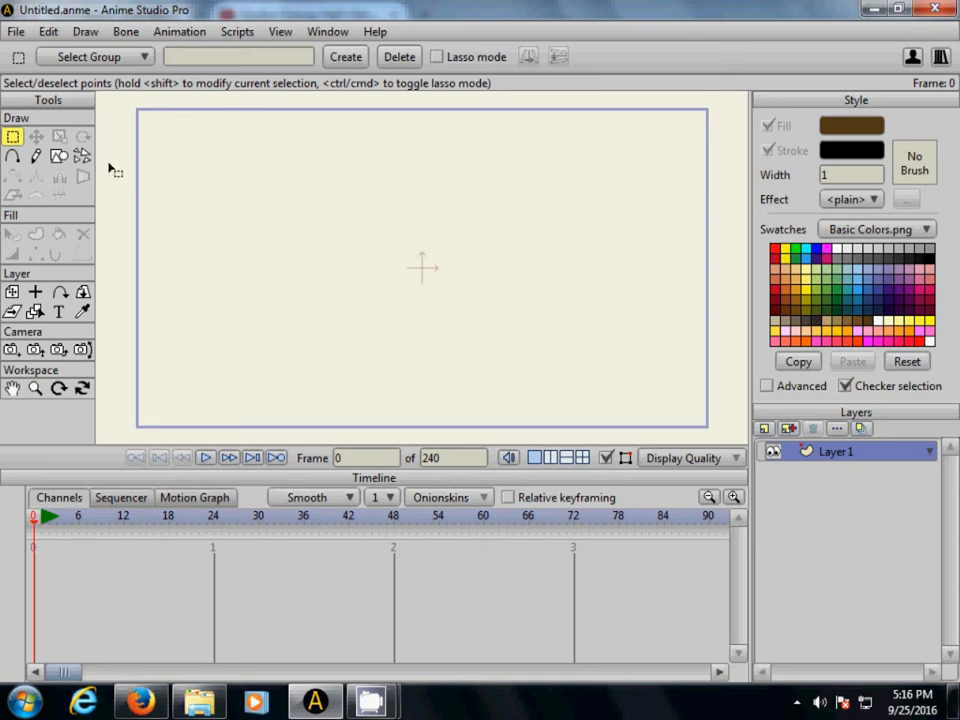
left_click(59, 156)
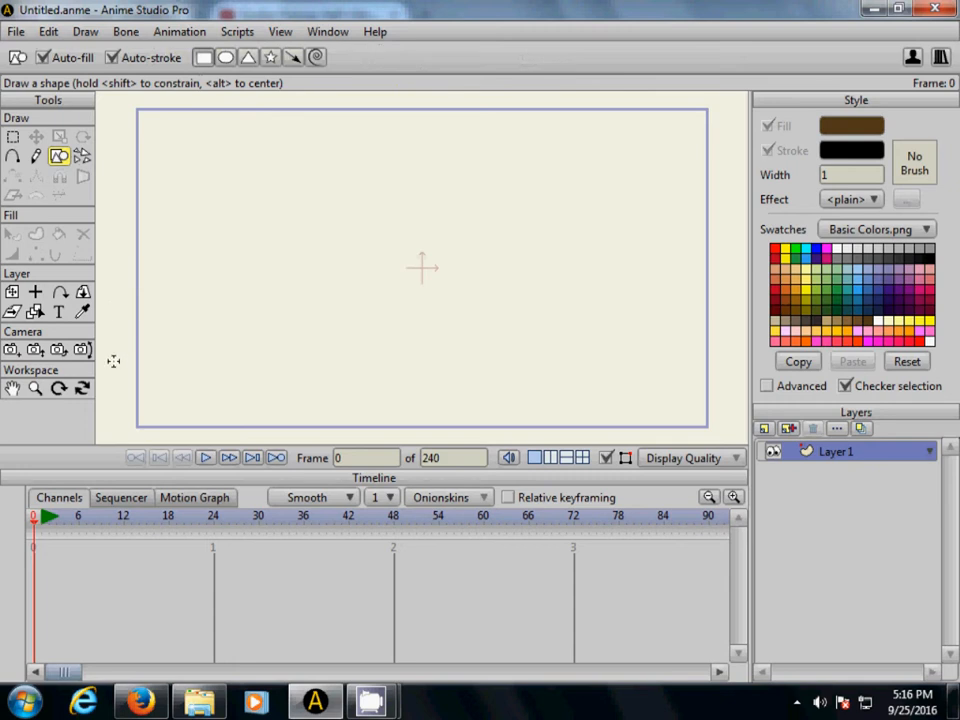
mouse_move(120, 356)
left_mouse_down()
mouse_move(251, 345)
mouse_move(744, 343)
mouse_move(736, 437)
left_mouse_up()
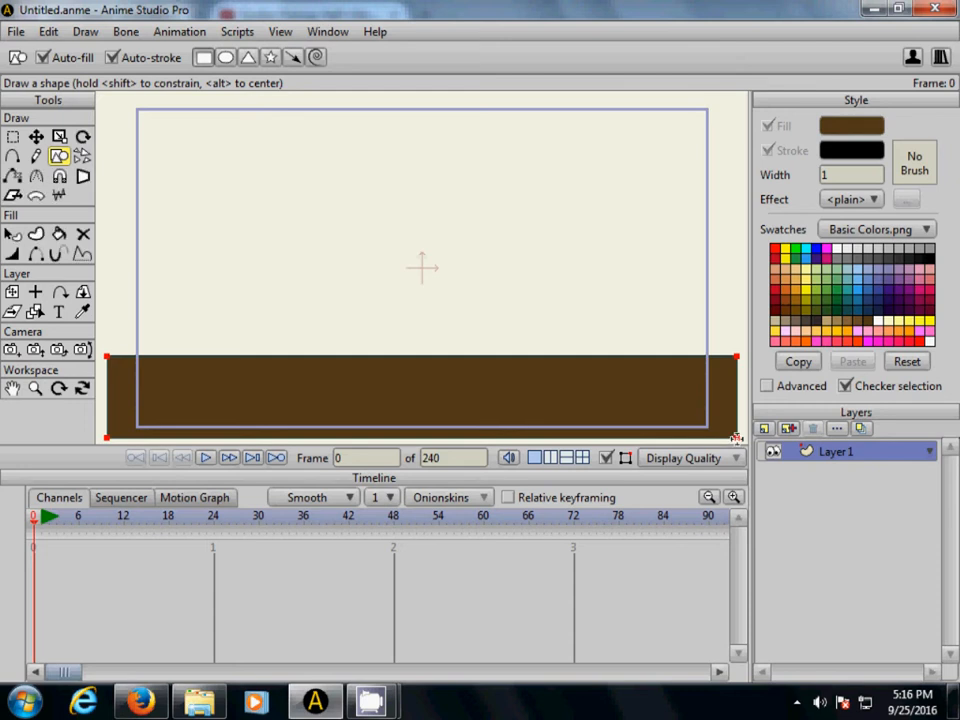
left_click(47, 33)
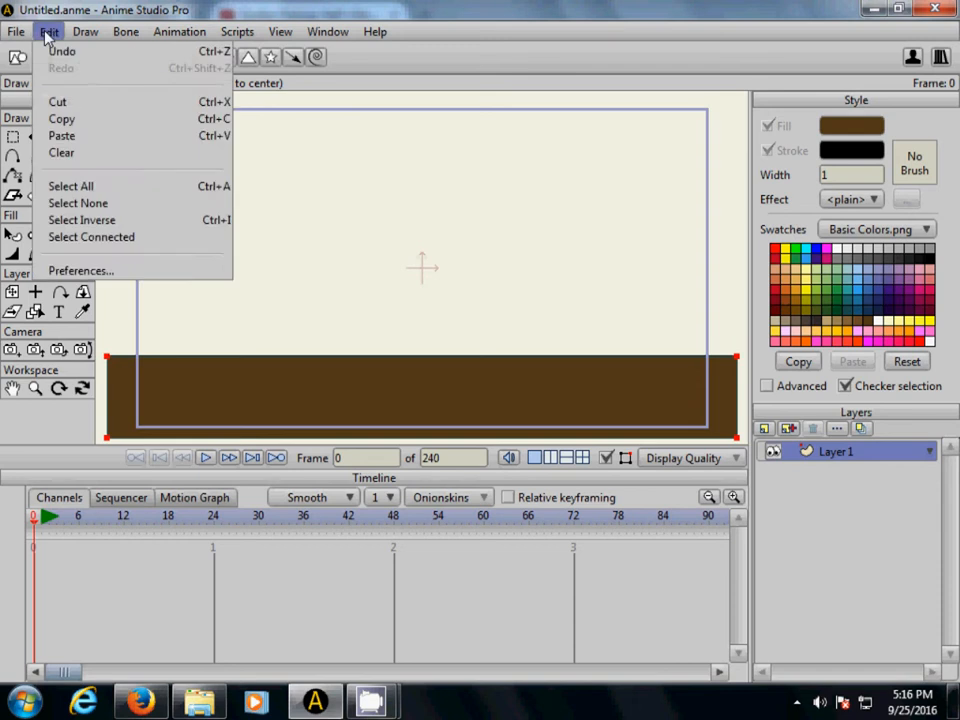
left_click(63, 206)
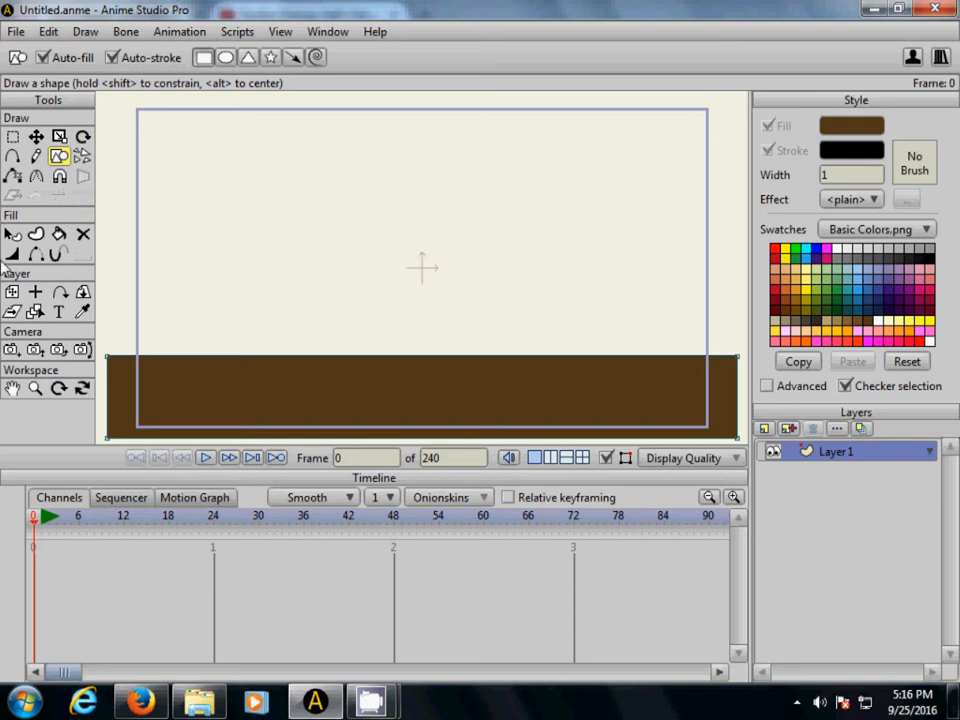
- Add two curve points on the rectangle's upper edge, pulling one up into a hill and the other down into a valley, and deselect them
left_click(13, 157)
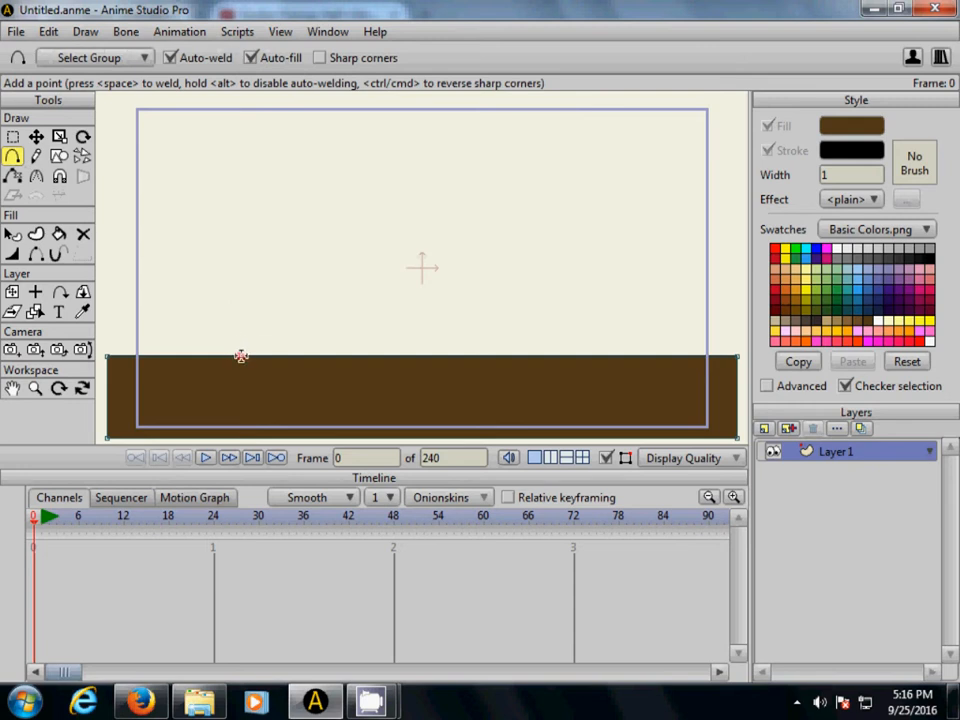
left_click_drag(241, 356, 232, 241)
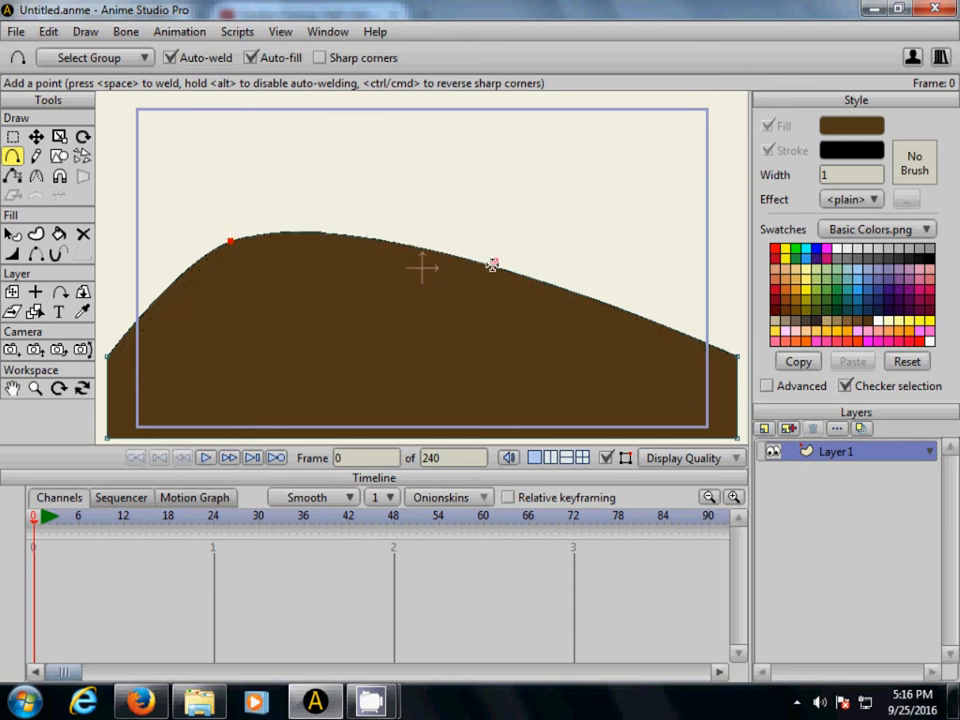
left_click_drag(496, 266, 461, 388)
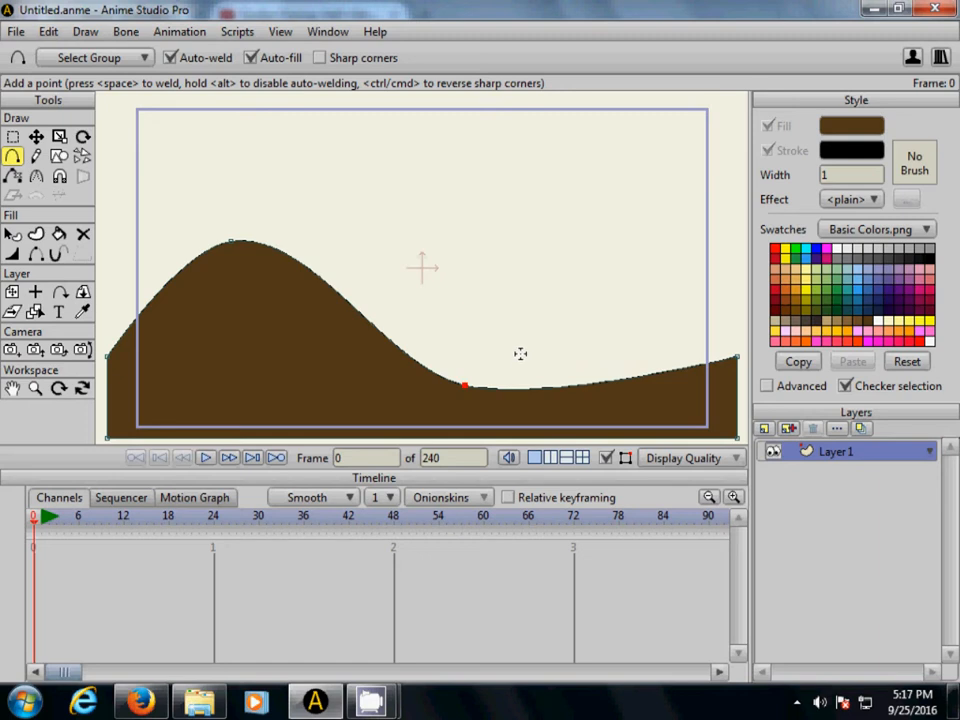
left_click(49, 33)
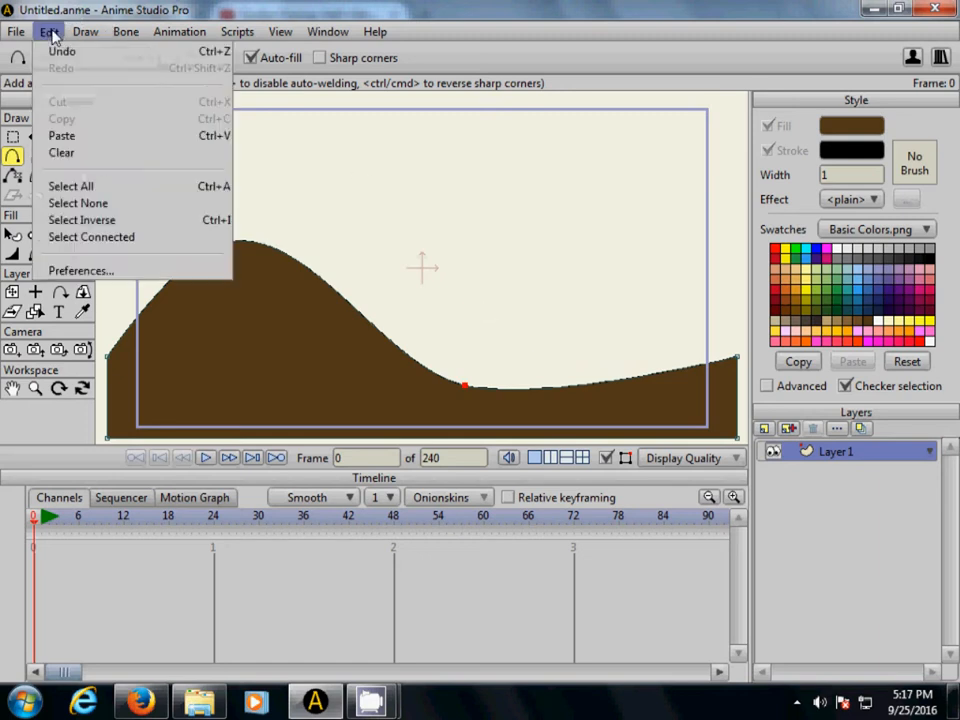
left_click(86, 204)
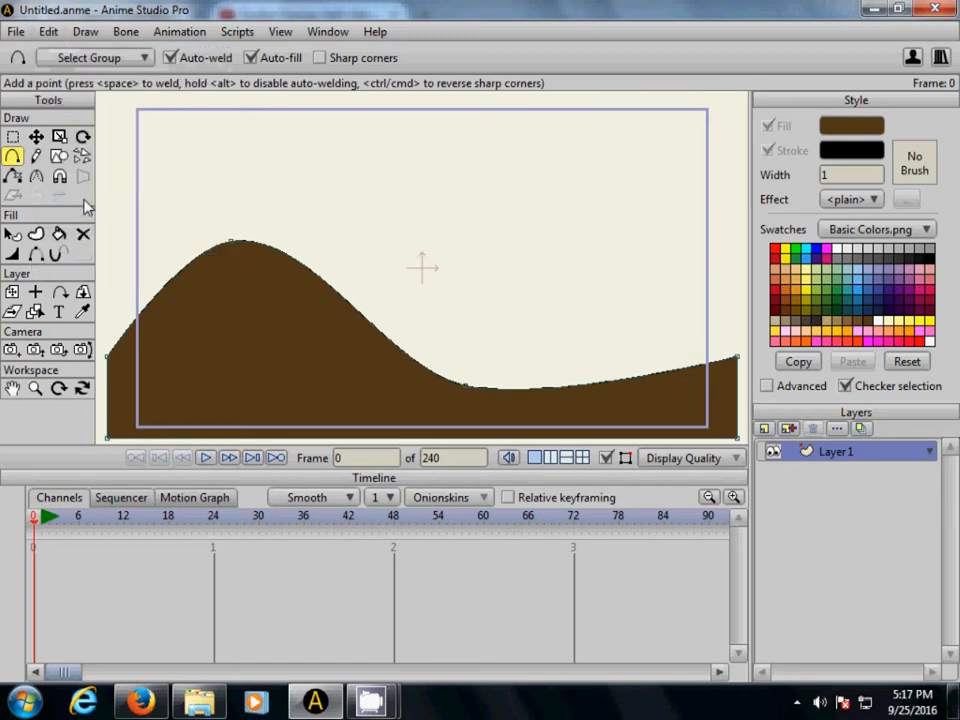
- Apply a Gradient fill effect to the hill shape and set the gradient's white start colour to green 04C011
left_click(13, 234)
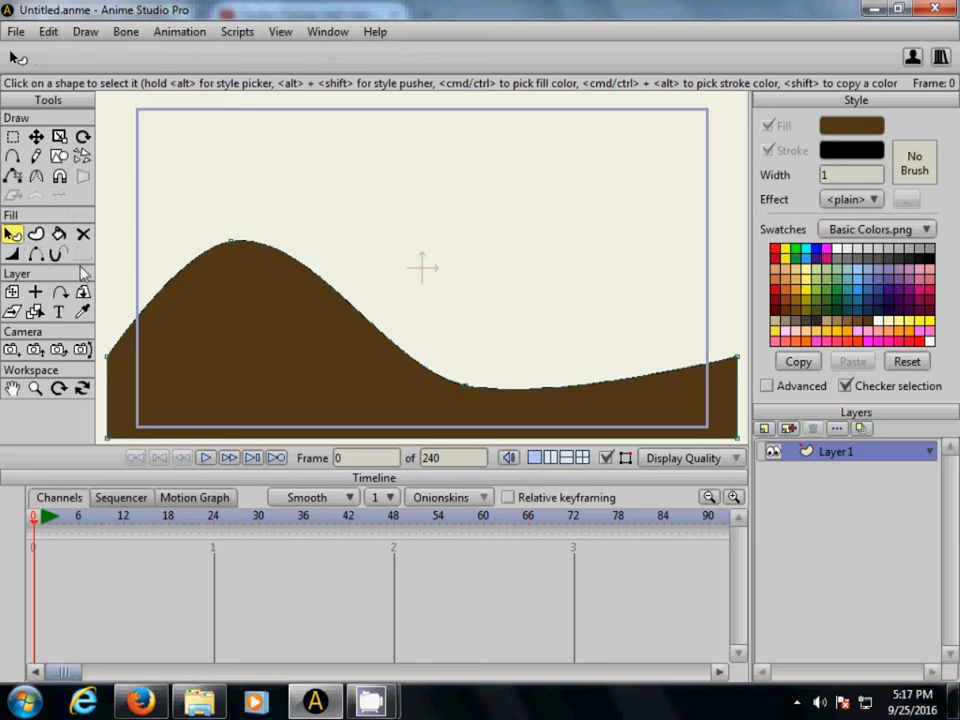
left_click(231, 321)
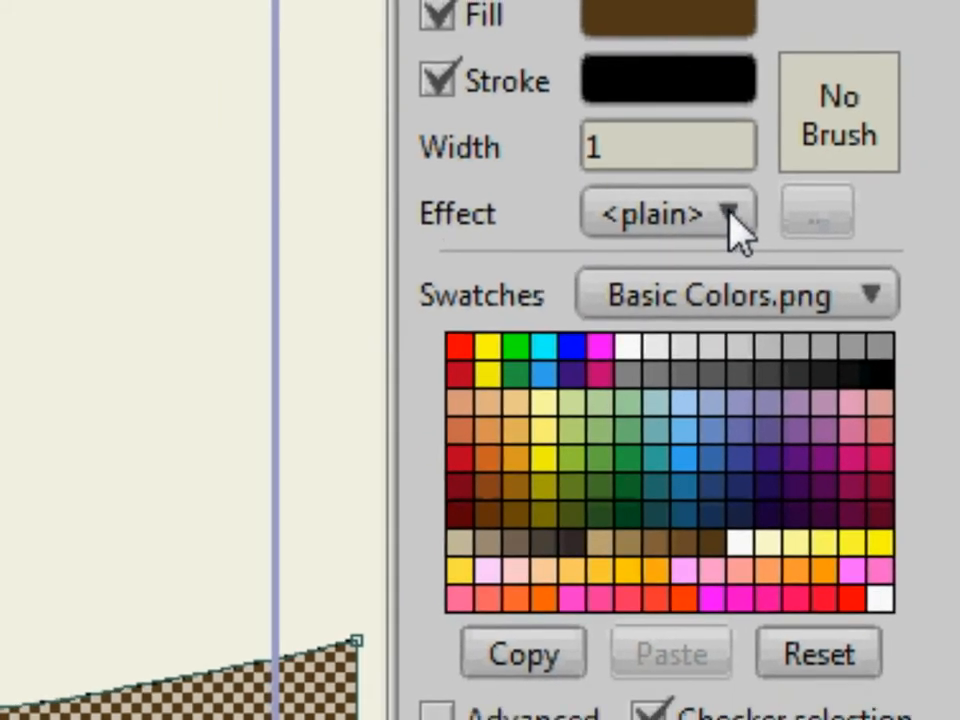
left_click(714, 218)
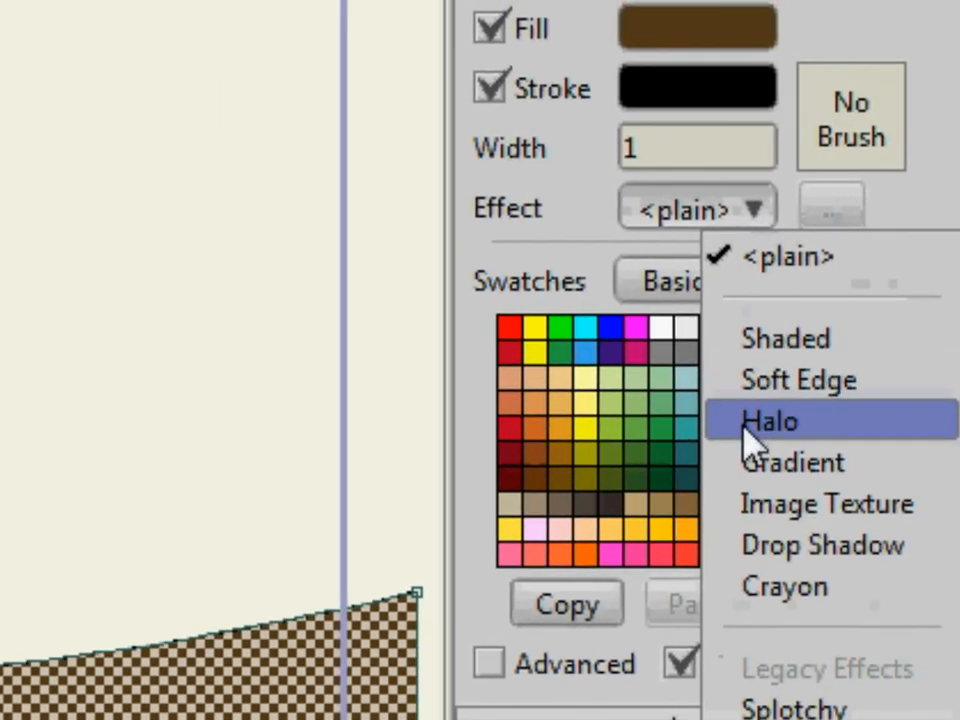
left_click(764, 448)
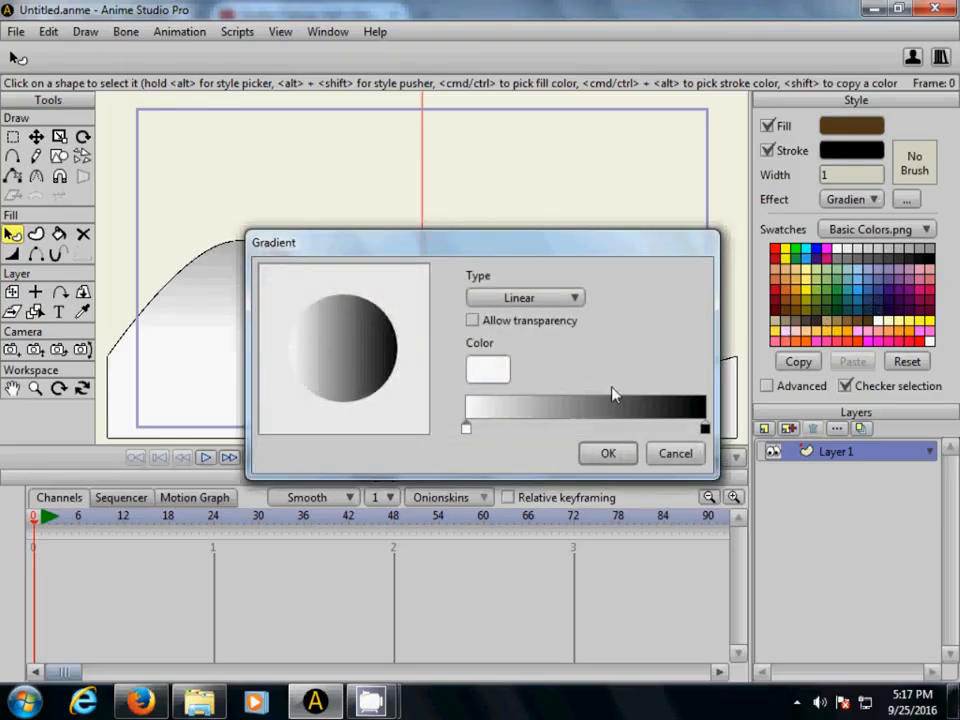
double_click(466, 430)
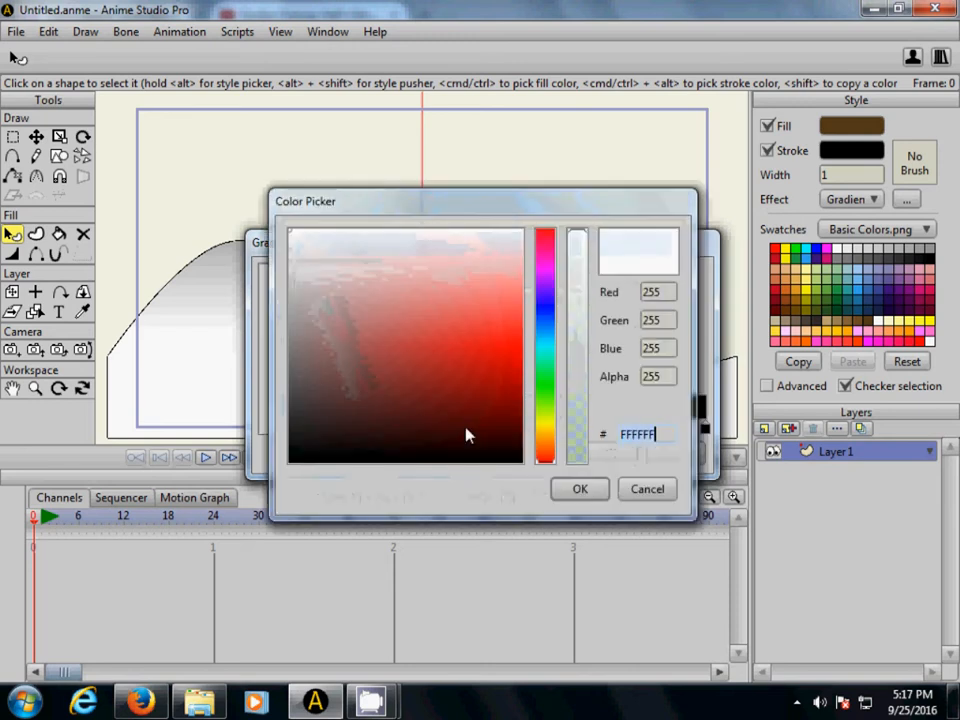
left_click(549, 386)
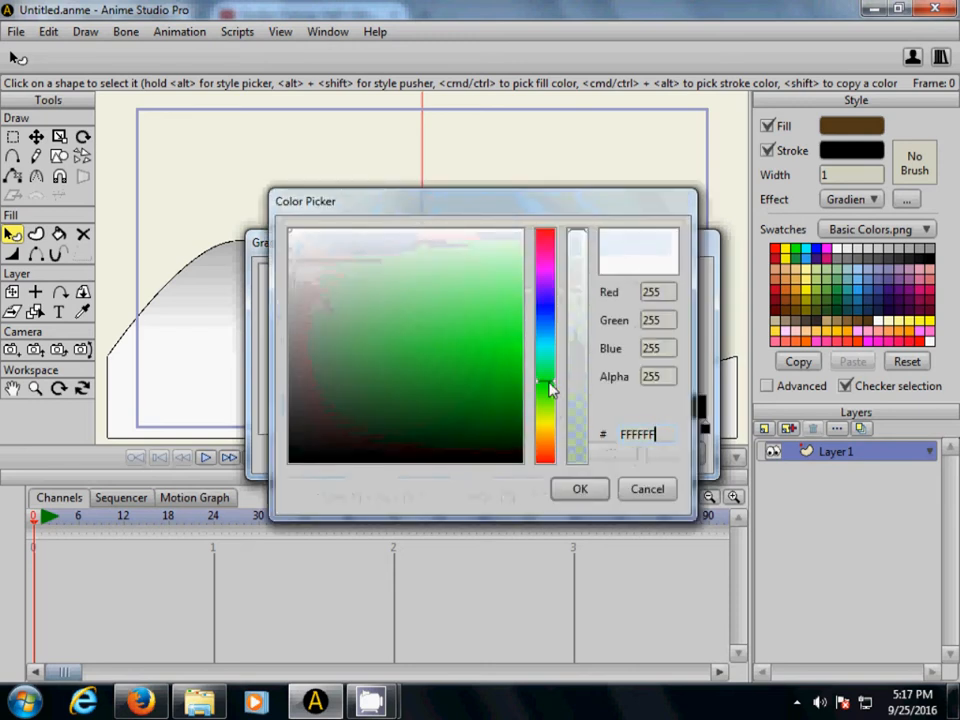
left_click(511, 405)
left_click_drag(511, 405, 513, 374)
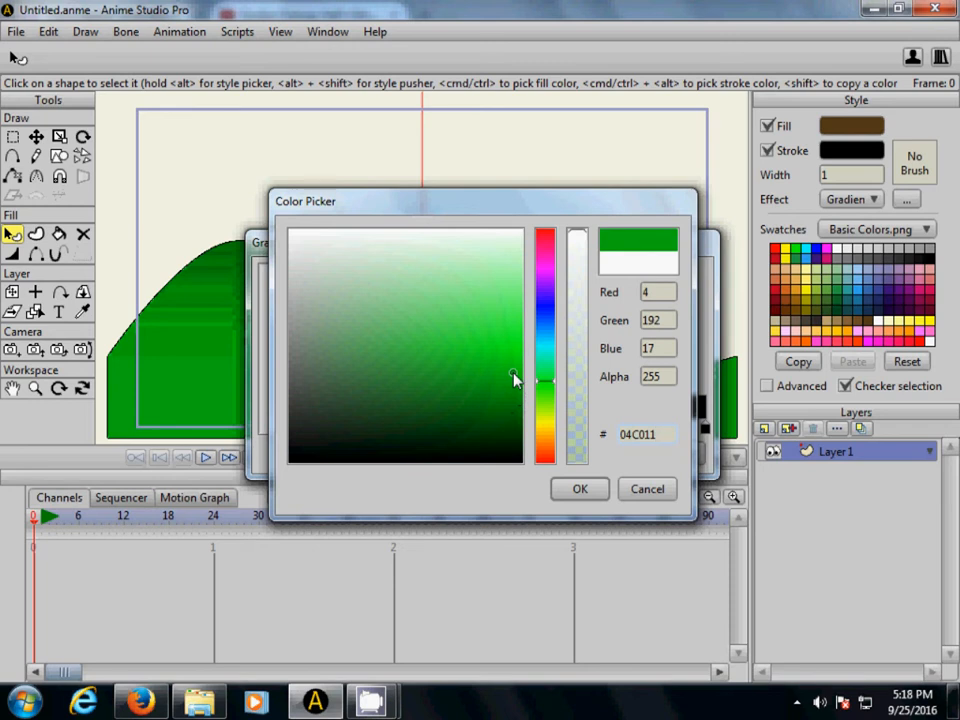
left_click(574, 490)
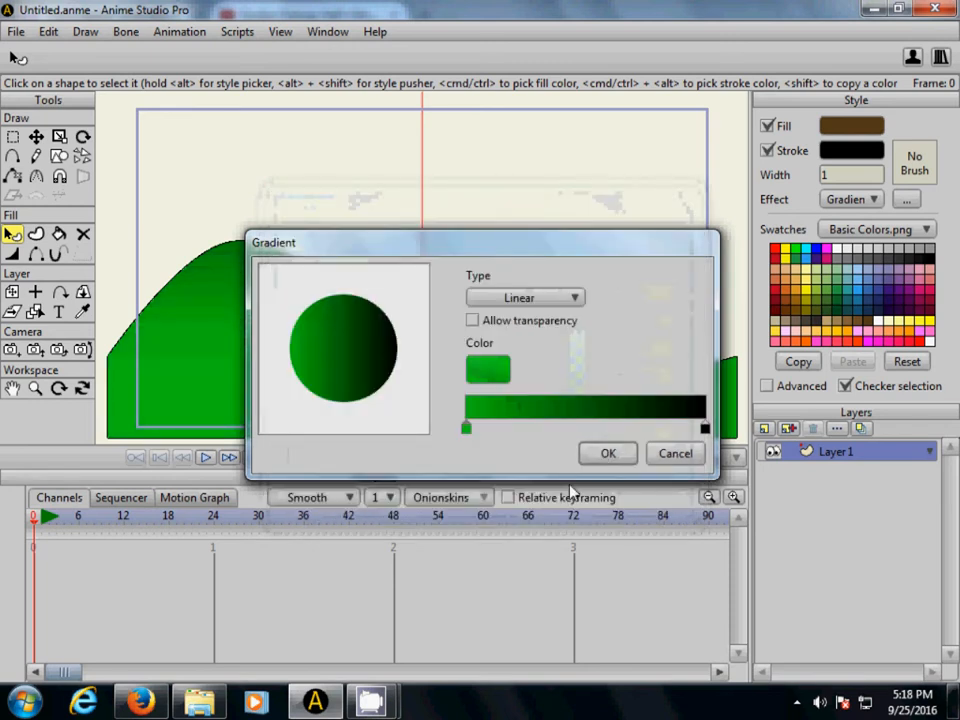
- Set the gradient's black end colour to dark brown 4B2B01, accept the linear gradient and deselect the hill shape
left_click(704, 429)
left_click(488, 370)
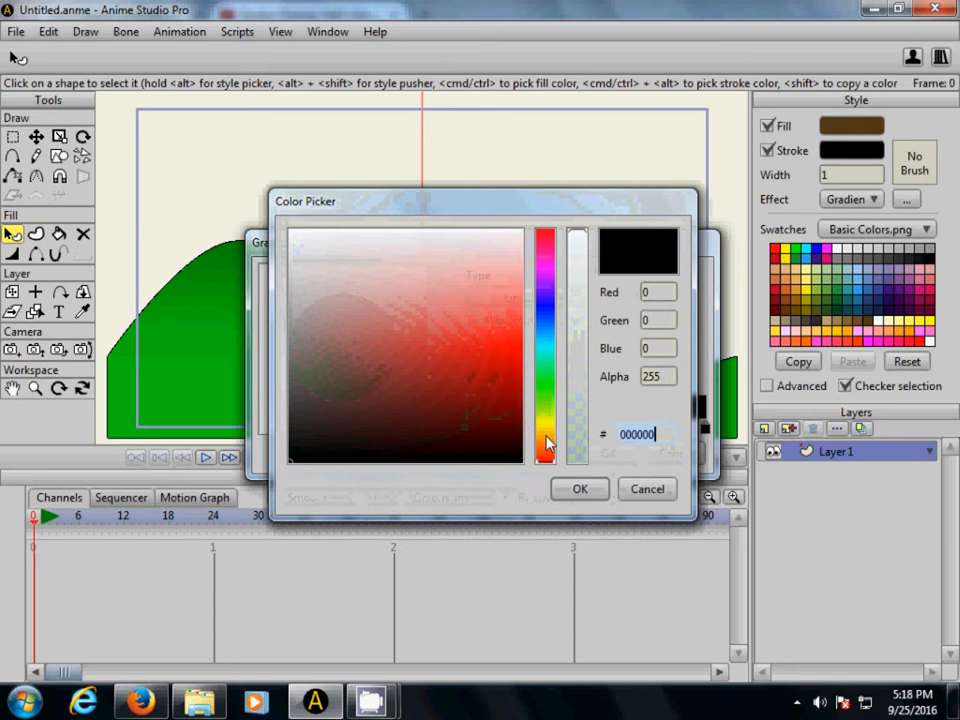
left_click(547, 445)
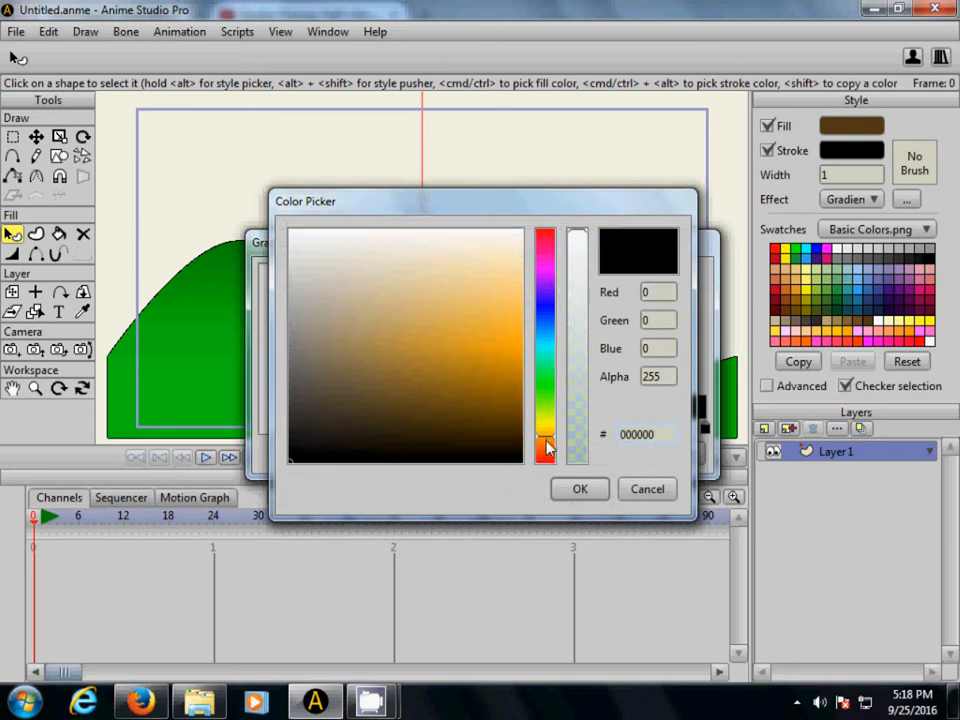
mouse_move(512, 425)
left_mouse_down()
mouse_move(516, 405)
mouse_move(519, 430)
left_mouse_up()
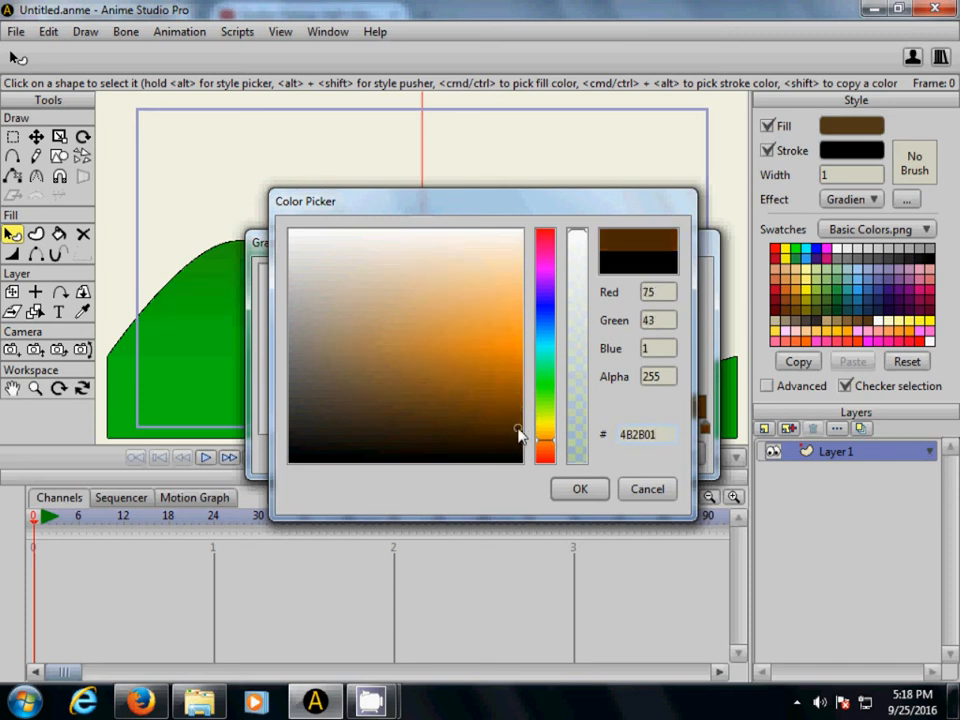
left_click(586, 490)
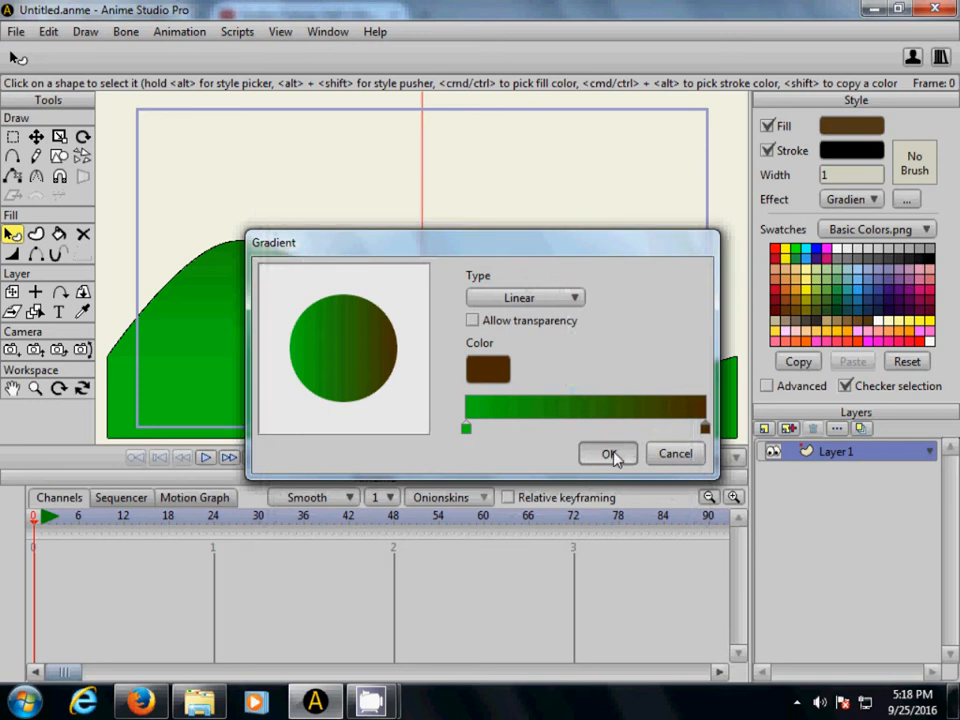
left_click(610, 454)
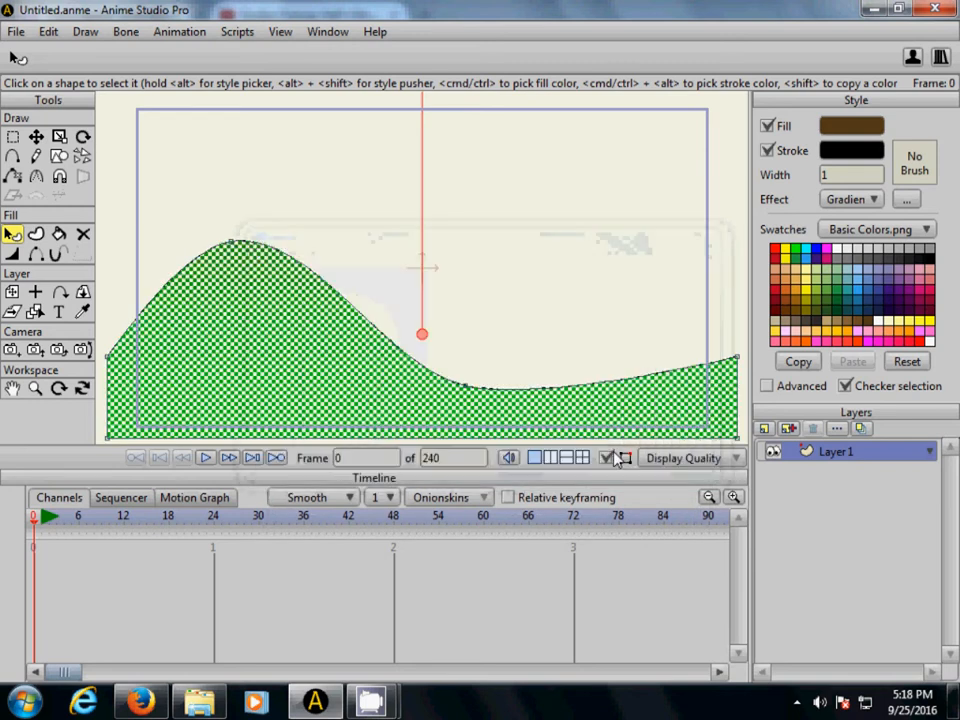
left_click(519, 256)
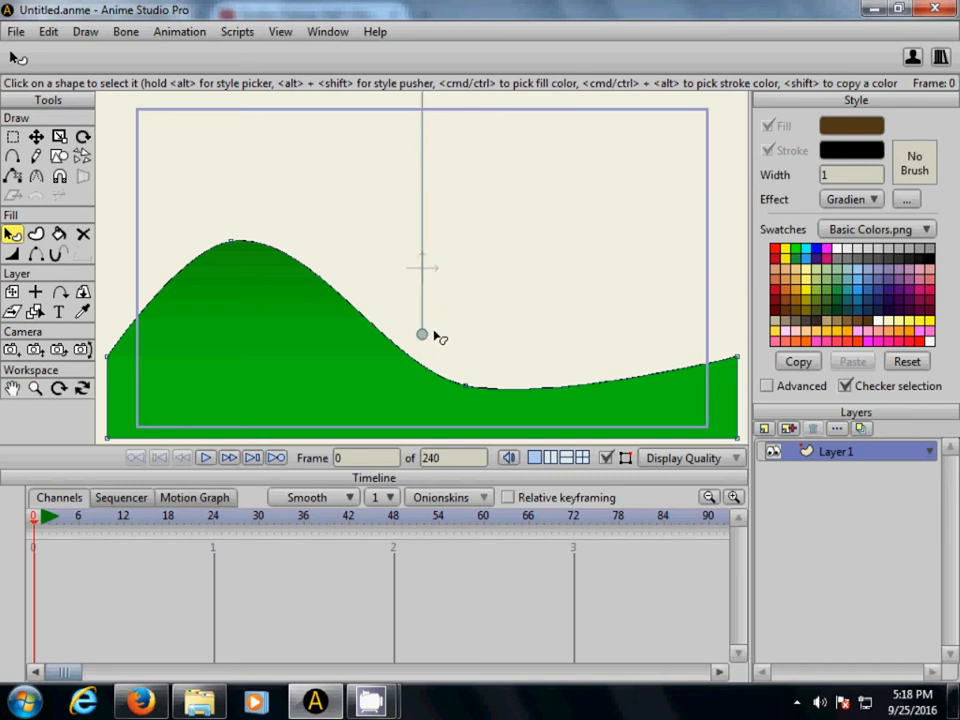
- Reposition the gradient handles so the fill runs vertically from dark brown at the hilltop to green at the base
left_click_drag(422, 335, 282, 585)
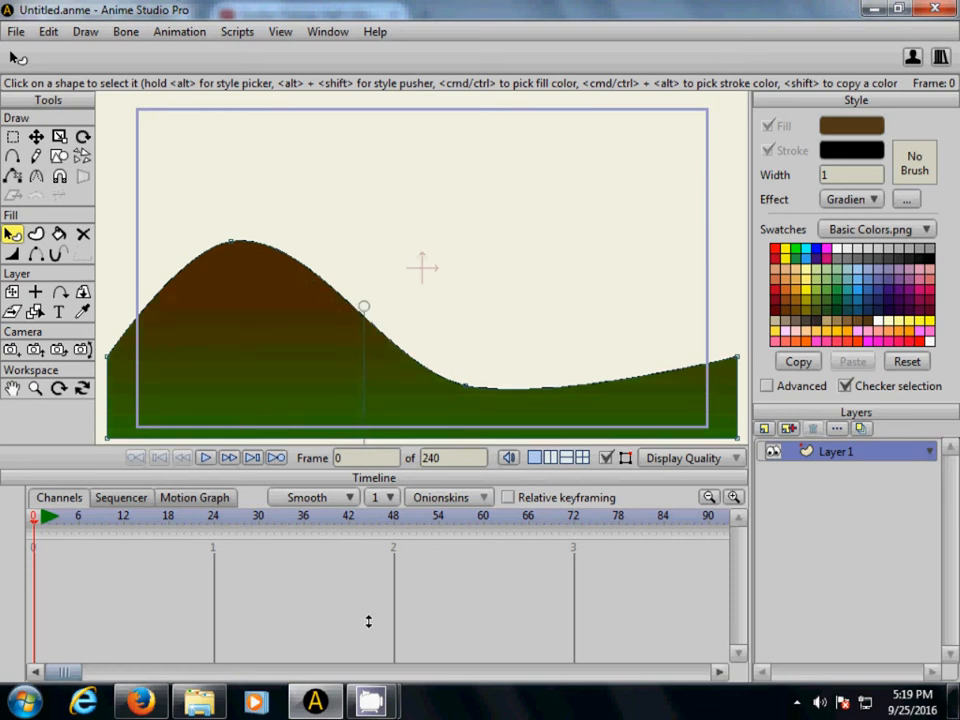
left_click_drag(369, 621, 322, 462)
mouse_move(321, 147)
left_mouse_down()
mouse_move(354, 150)
mouse_move(504, 249)
mouse_move(583, 279)
mouse_move(615, 306)
mouse_move(440, 207)
mouse_move(343, 193)
mouse_move(197, 221)
mouse_move(270, 212)
mouse_move(360, 183)
mouse_move(342, 193)
mouse_move(323, 167)
left_mouse_up()
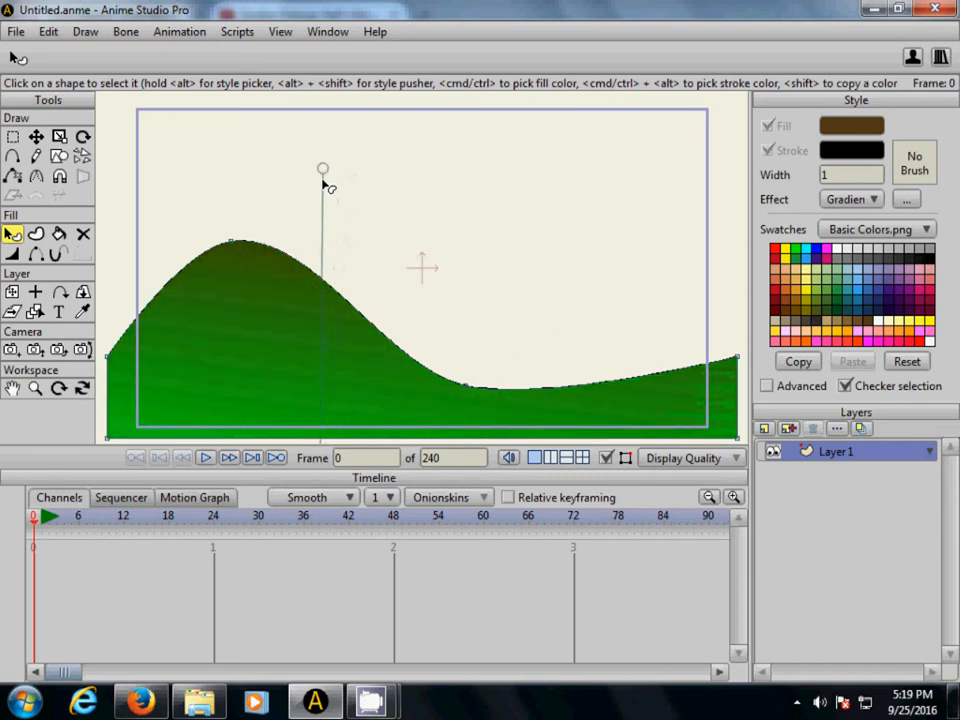
left_click_drag(324, 167, 324, 315)
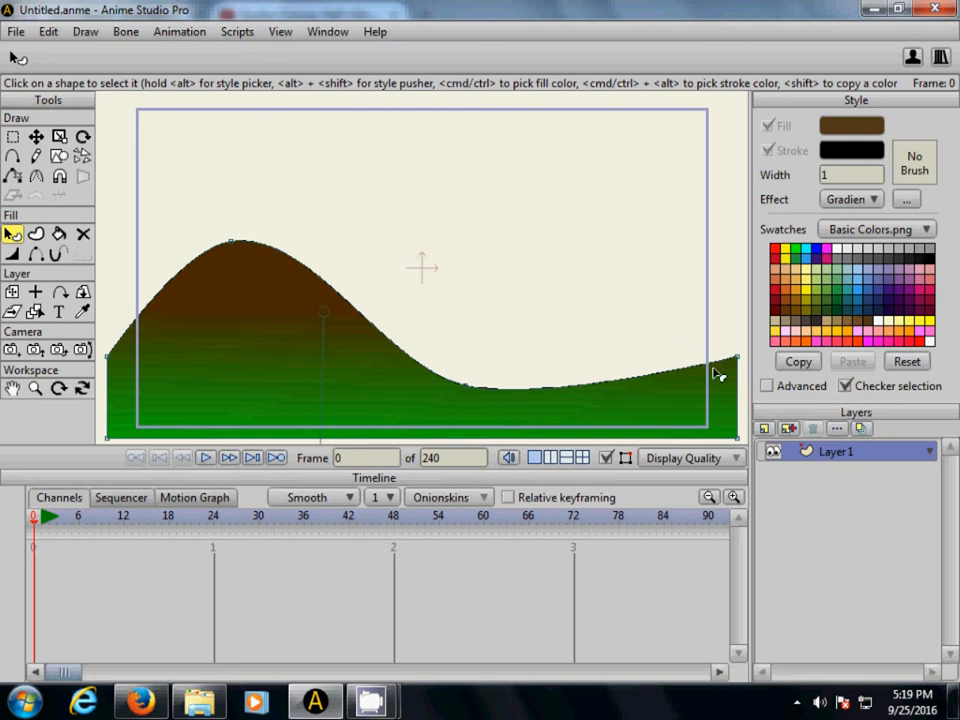
- Rename the hill layer "hilly mc hill hills"
double_click(826, 455)
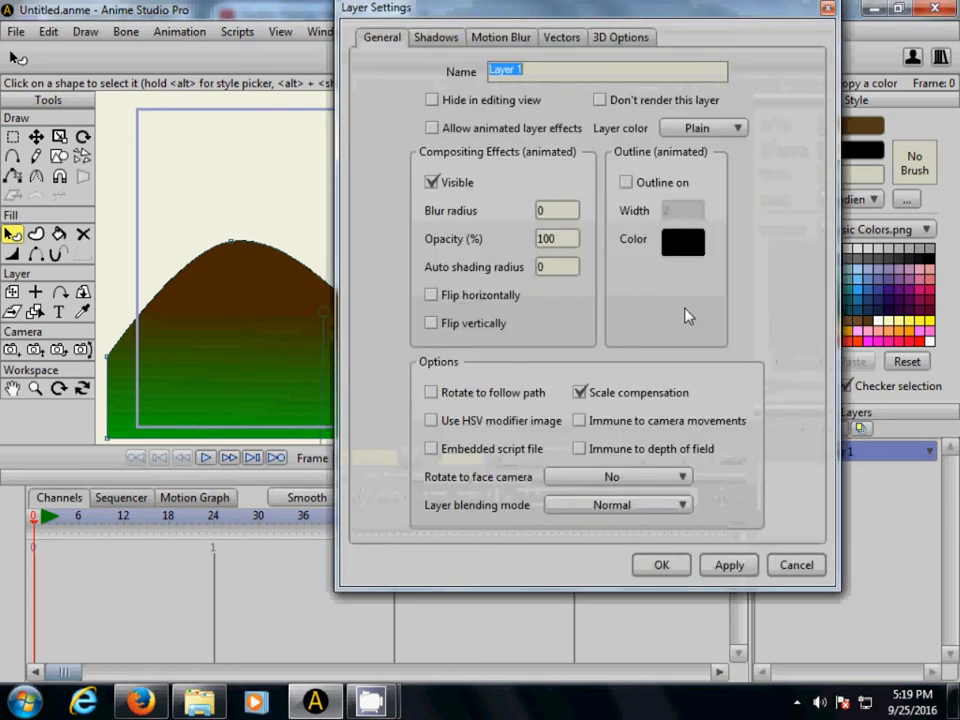
key("BackSpace")
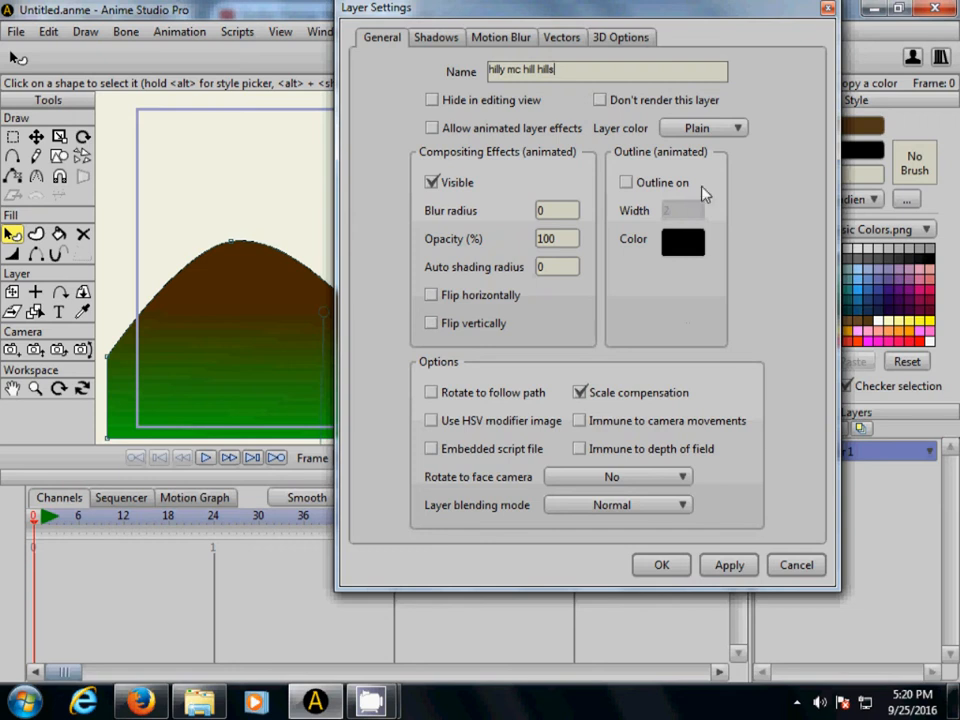
left_click(729, 565)
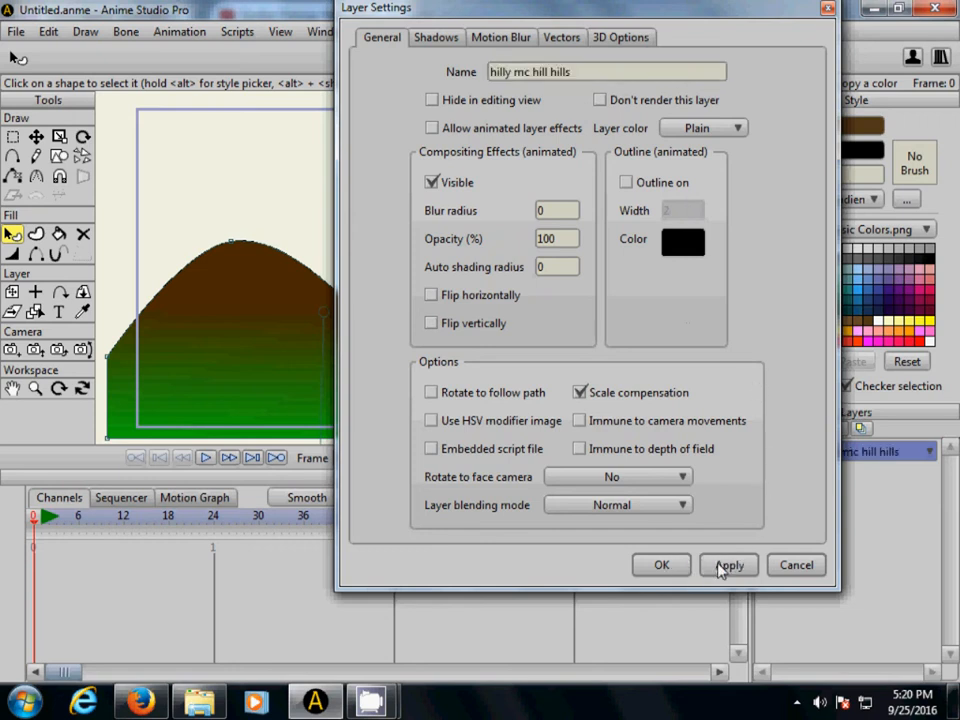
left_click(665, 565)
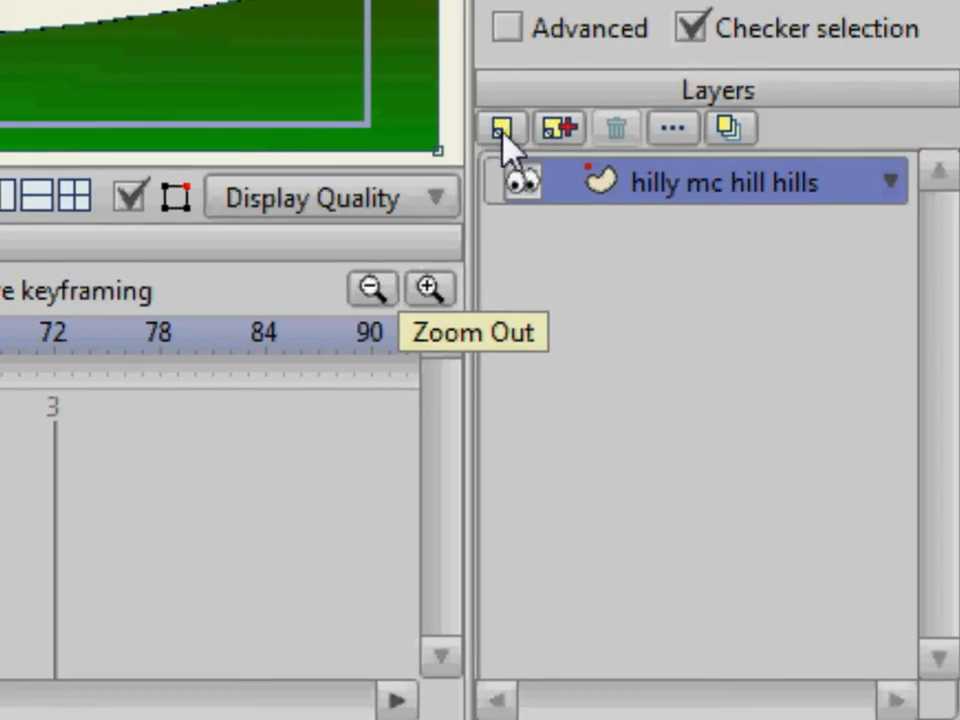
- Add a new vector layer above the hill layer and name it "cool clouds"
left_click(505, 131)
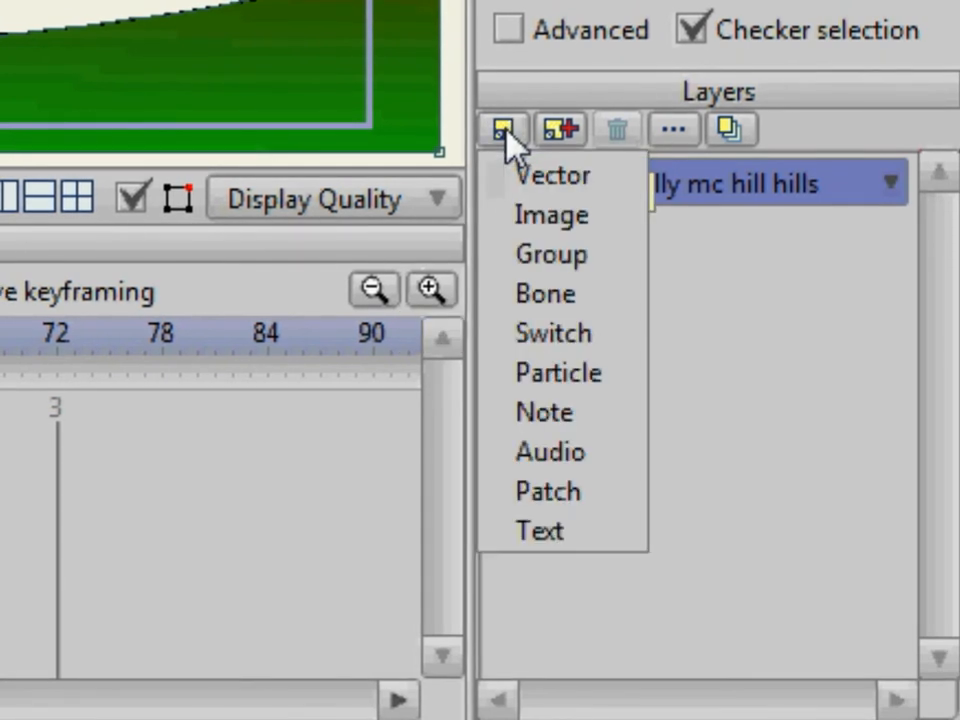
left_click(527, 185)
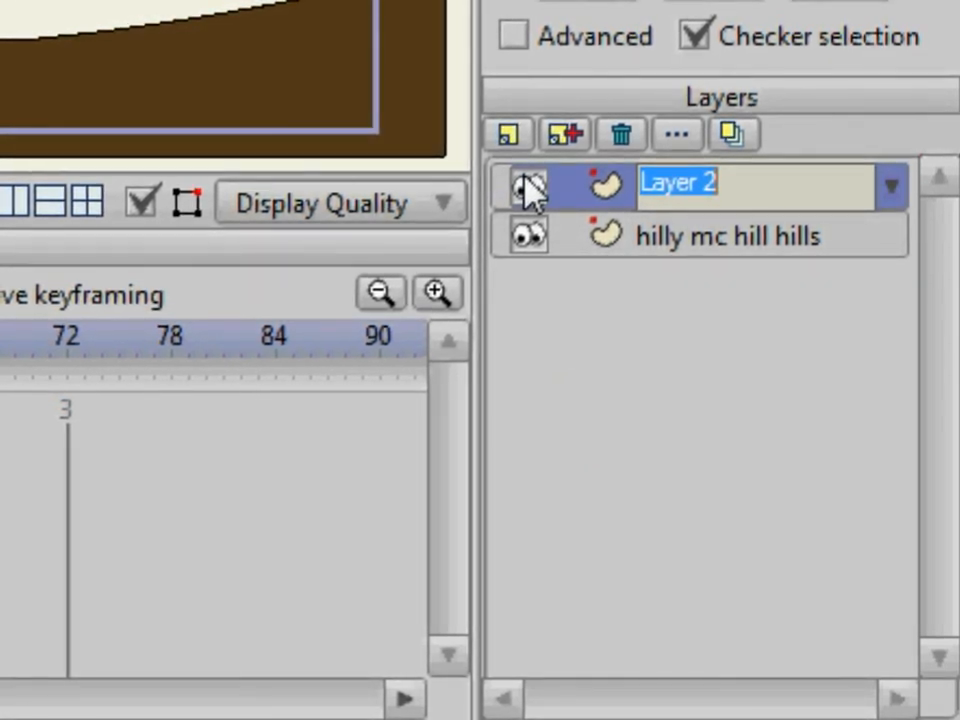
key("BackSpace")
type("cool cl")
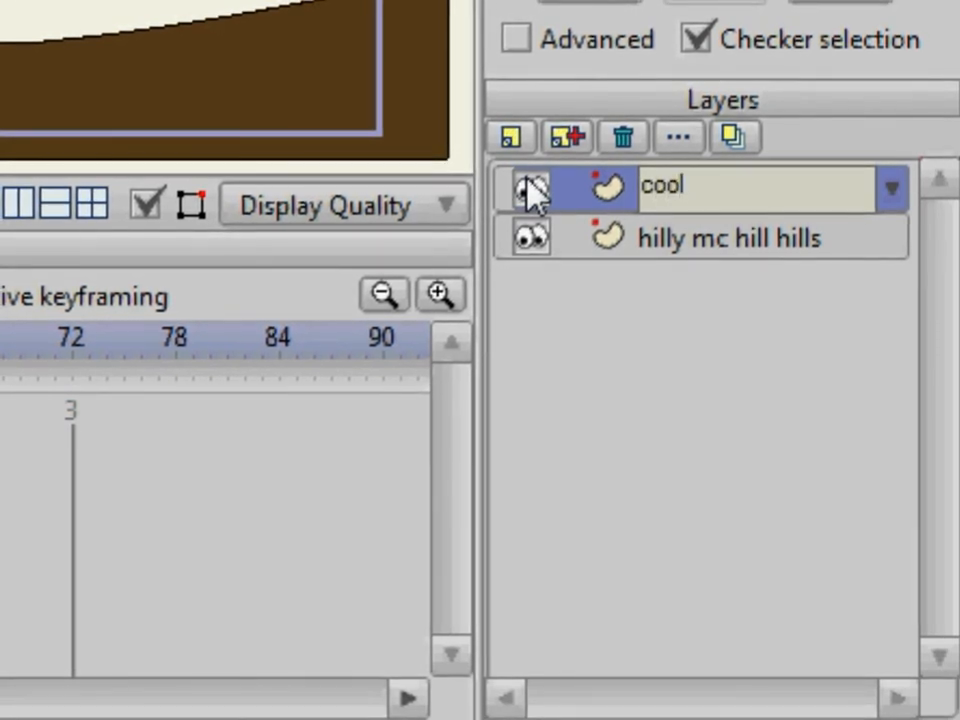
type("ouds")
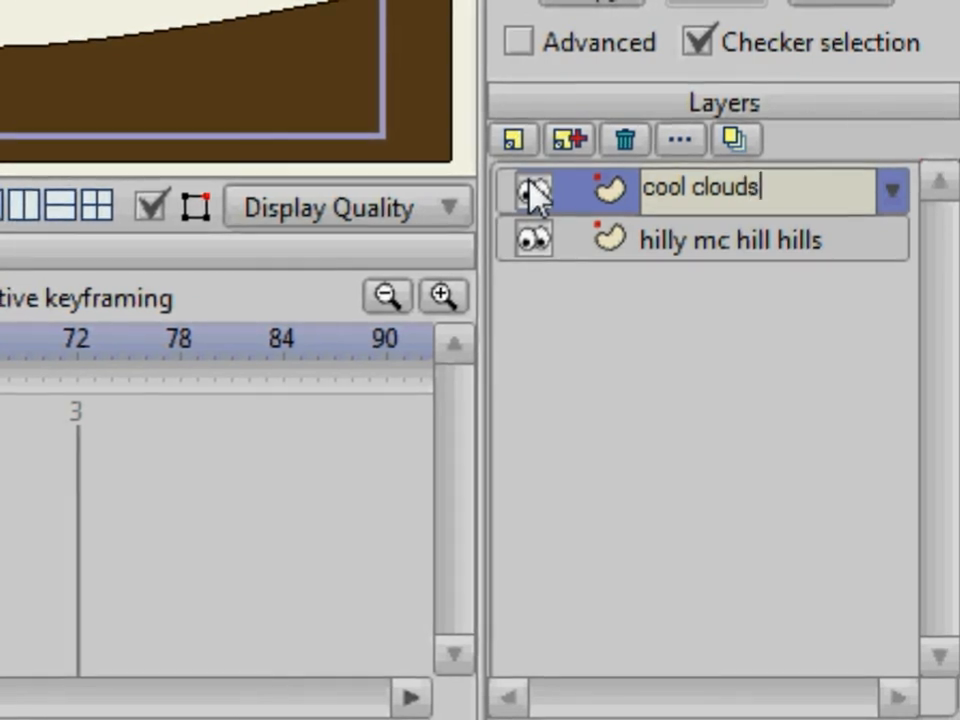
key("Return")
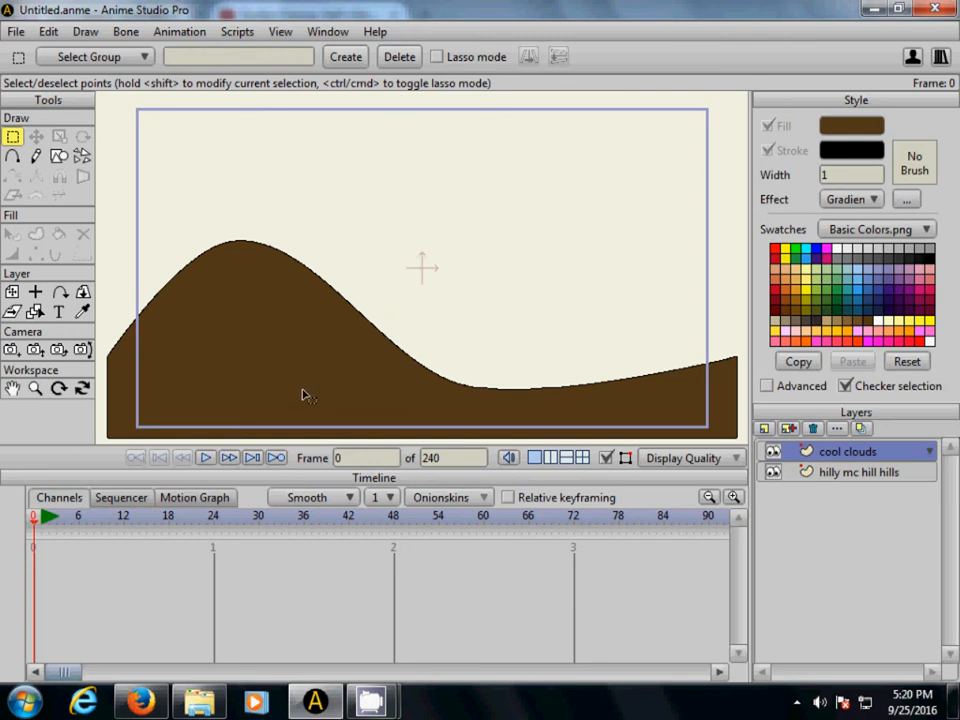
- Start a curved cloud outline above the hill's peak with the Add Point tool and undo the misplaced last points
left_click(13, 157)
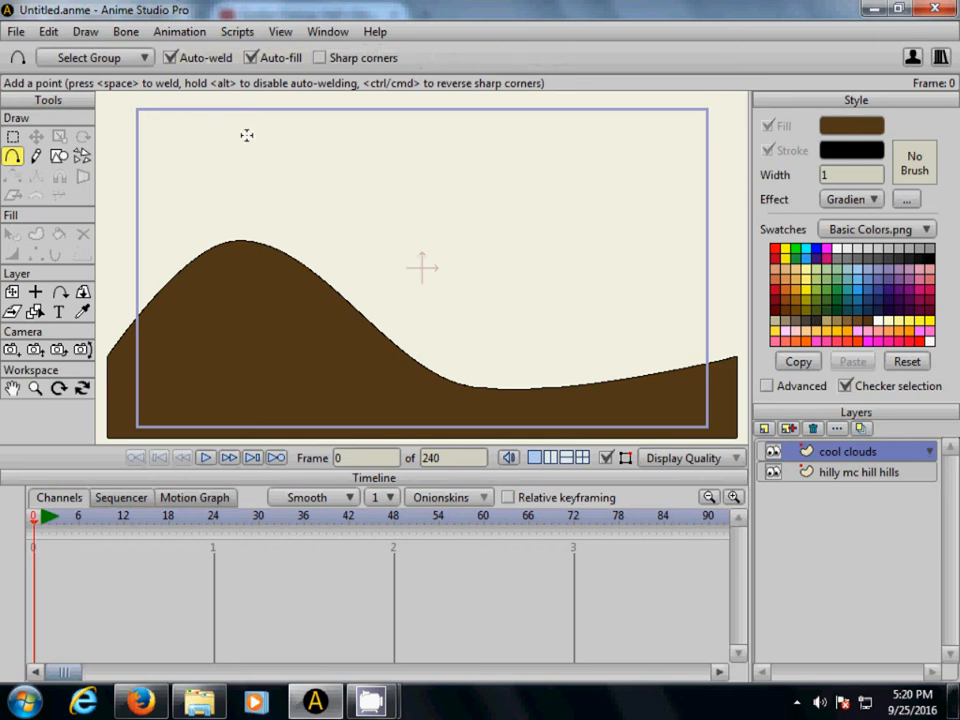
left_click_drag(225, 131, 276, 179)
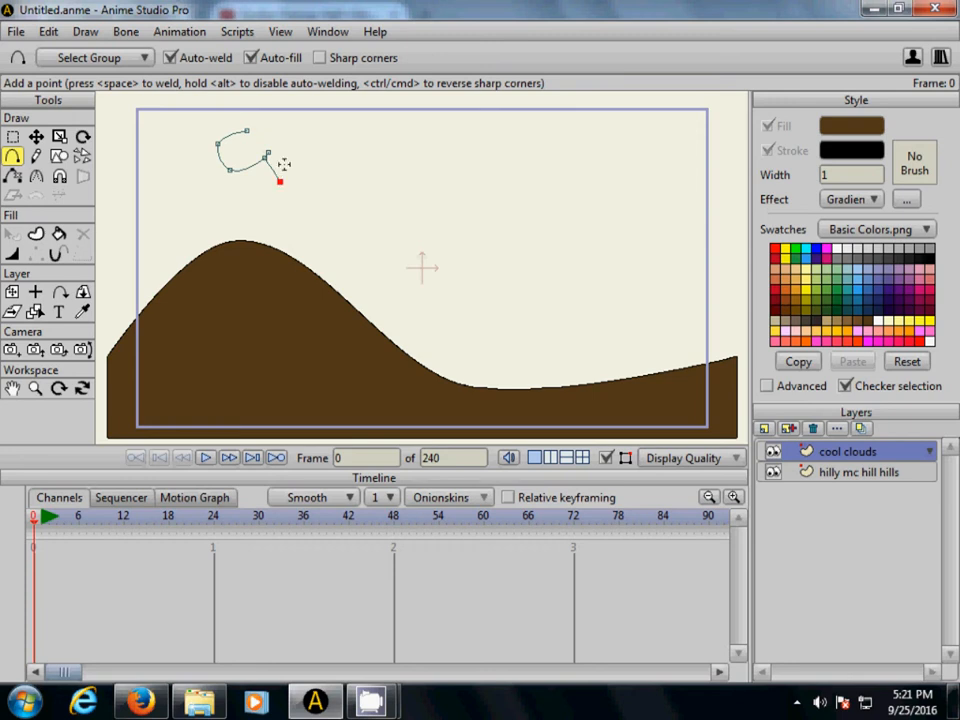
key("ctrl+z")
- Continue the curve into a closed, puffy cloud outline with short inner crease lines, then deselect the cloud
left_click(11, 390)
left_click_drag(255, 151, 266, 223)
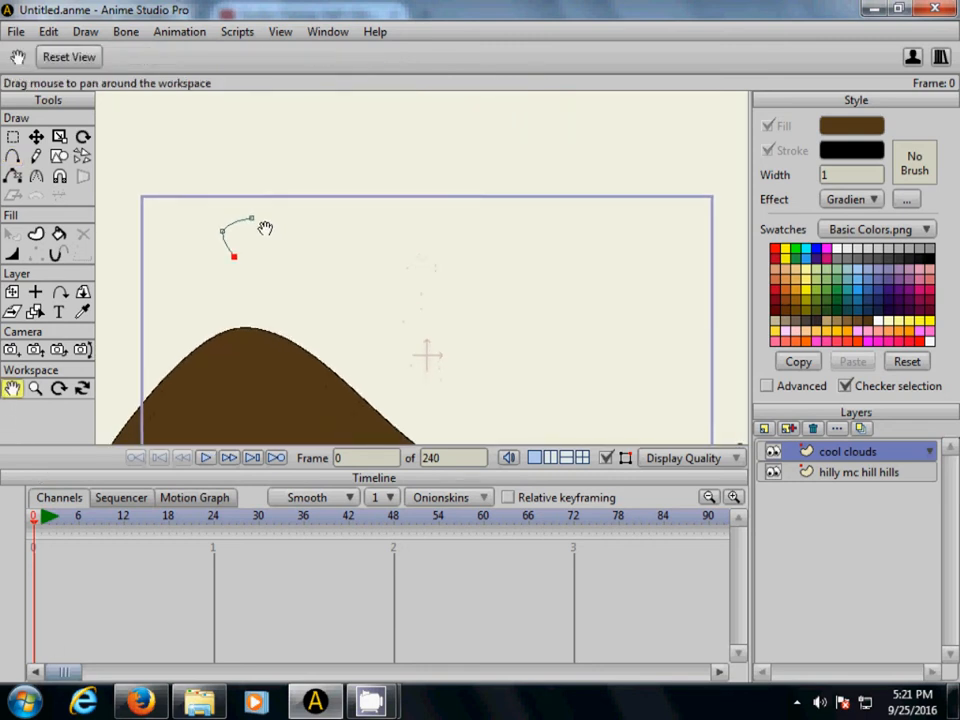
scroll(265, 226, "down", 5)
scroll(265, 226, "up", 6)
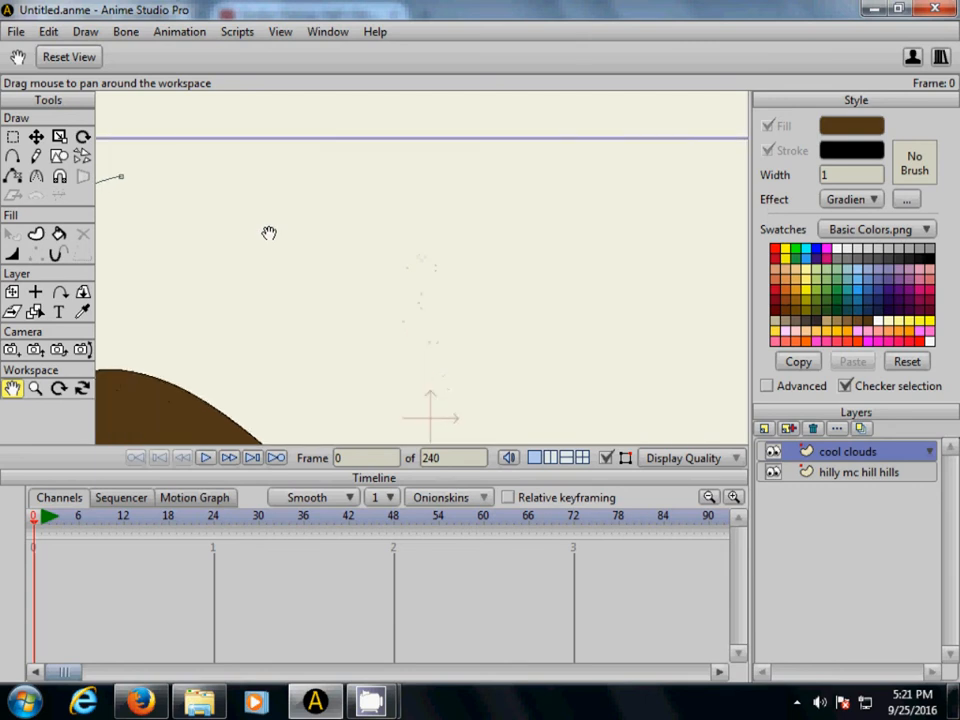
left_click_drag(259, 240, 358, 236)
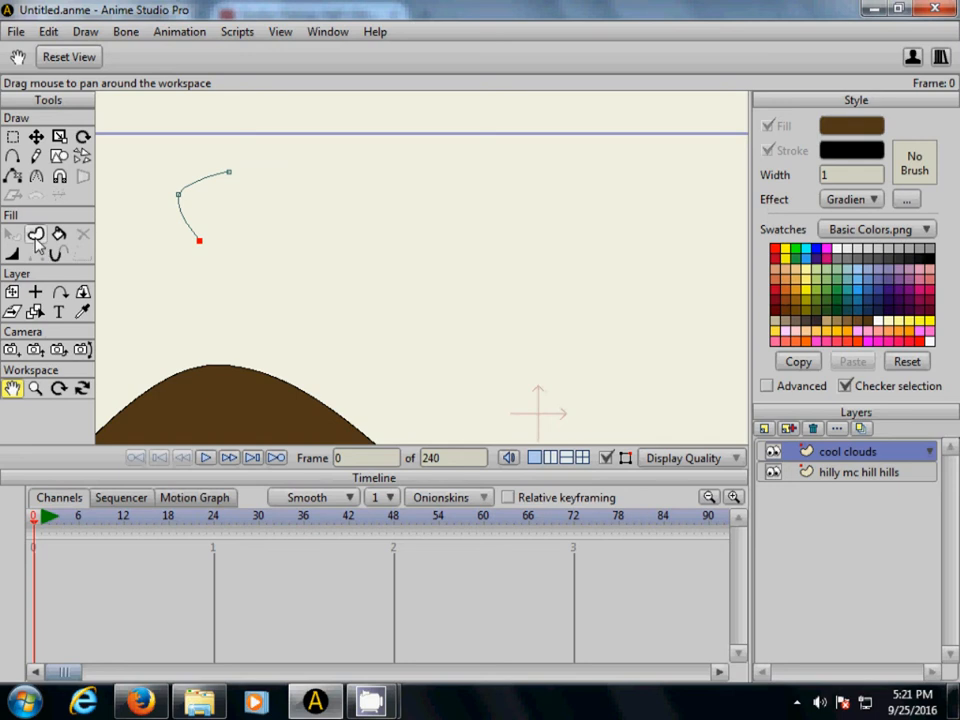
left_click(12, 156)
left_click_drag(199, 240, 227, 234)
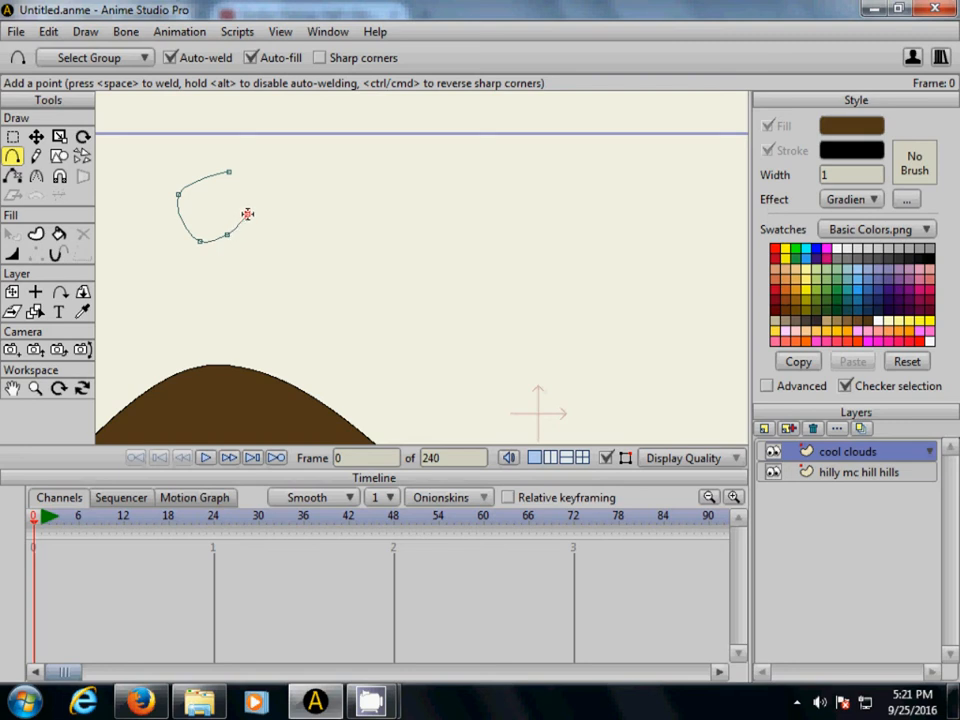
mouse_move(228, 233)
left_mouse_down()
mouse_move(285, 268)
mouse_move(298, 249)
mouse_move(285, 236)
mouse_move(294, 216)
mouse_move(298, 261)
mouse_move(347, 237)
mouse_move(306, 189)
mouse_move(307, 198)
mouse_move(321, 206)
mouse_move(311, 167)
mouse_move(326, 180)
mouse_move(284, 175)
mouse_move(302, 158)
mouse_move(273, 181)
mouse_move(266, 154)
mouse_move(229, 172)
left_mouse_up()
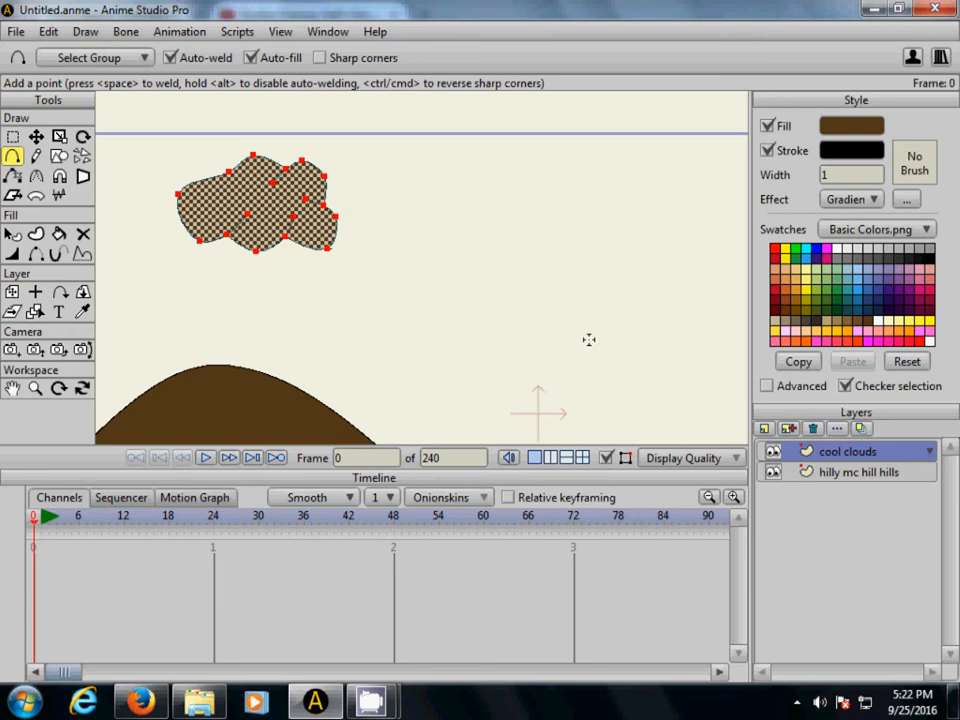
key("ctrl+d")
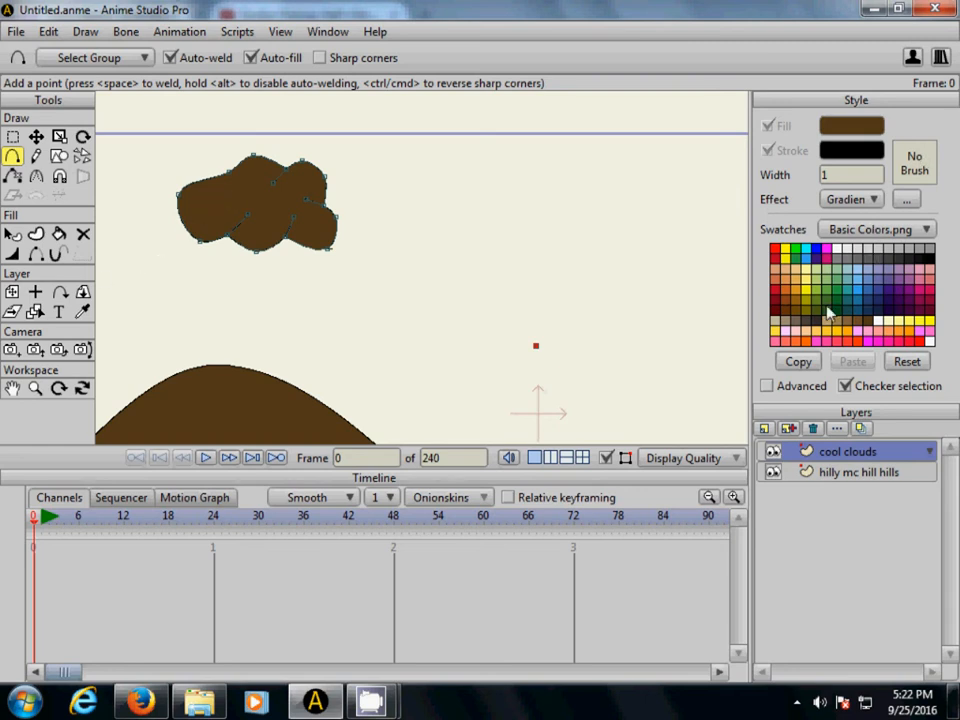
- Reset the style to defaults and fill the cloud with white and a black stroke of width 4 using Paint Bucket
left_click(907, 362)
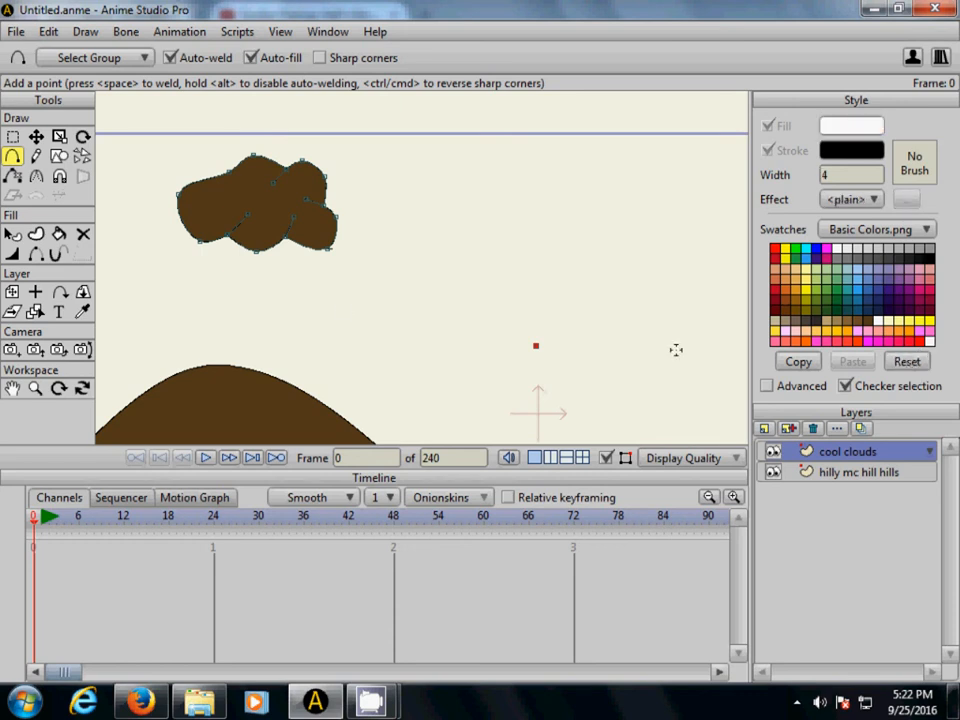
left_click(59, 238)
left_click(244, 190)
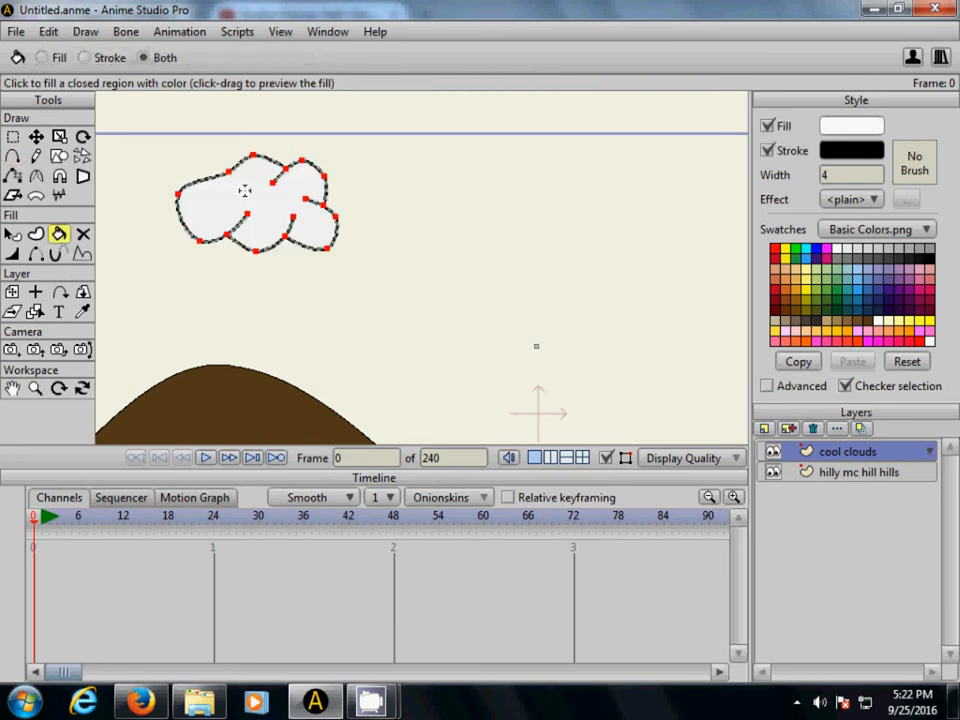
left_click(128, 294)
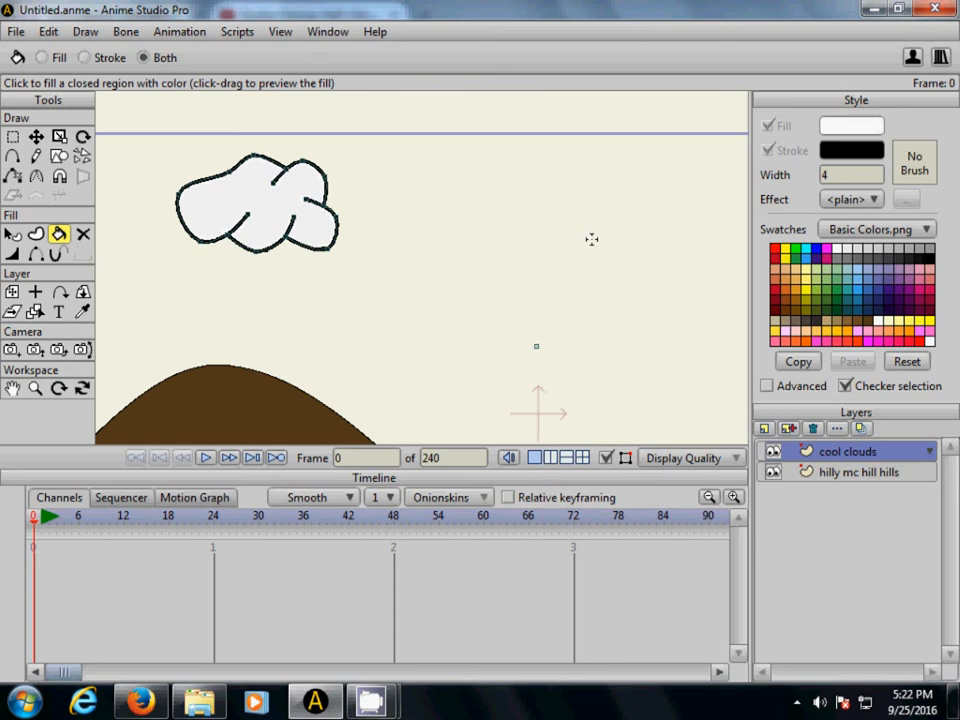
- Select the whole cloud, scale it up and move it down and left to about X -0.78, Y 0.41
scroll(580, 260, "down", 5)
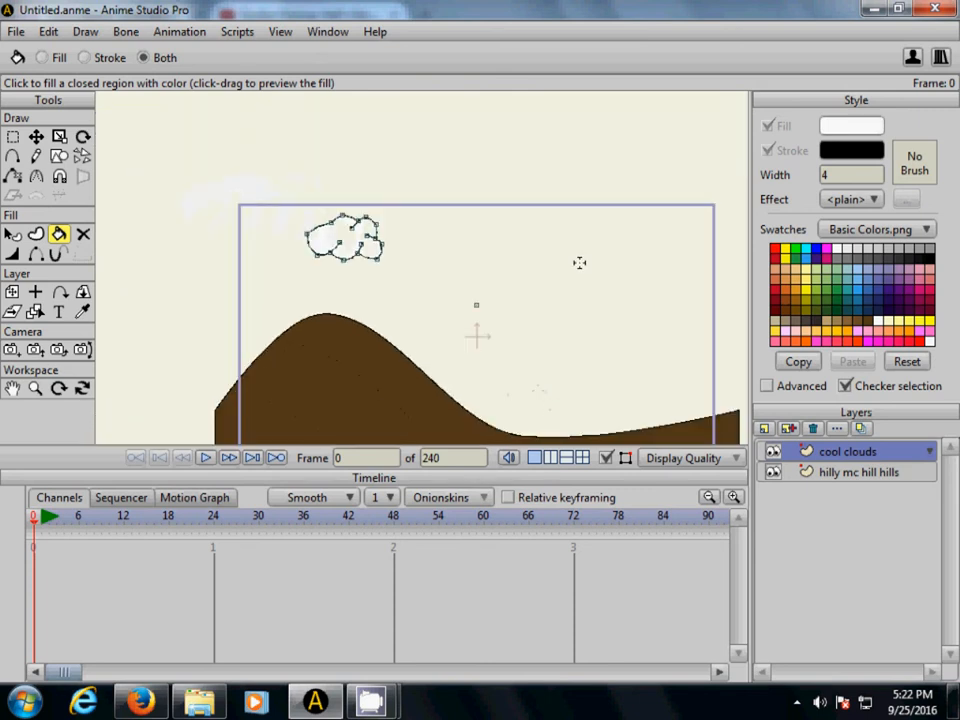
scroll(579, 262, "up", 1)
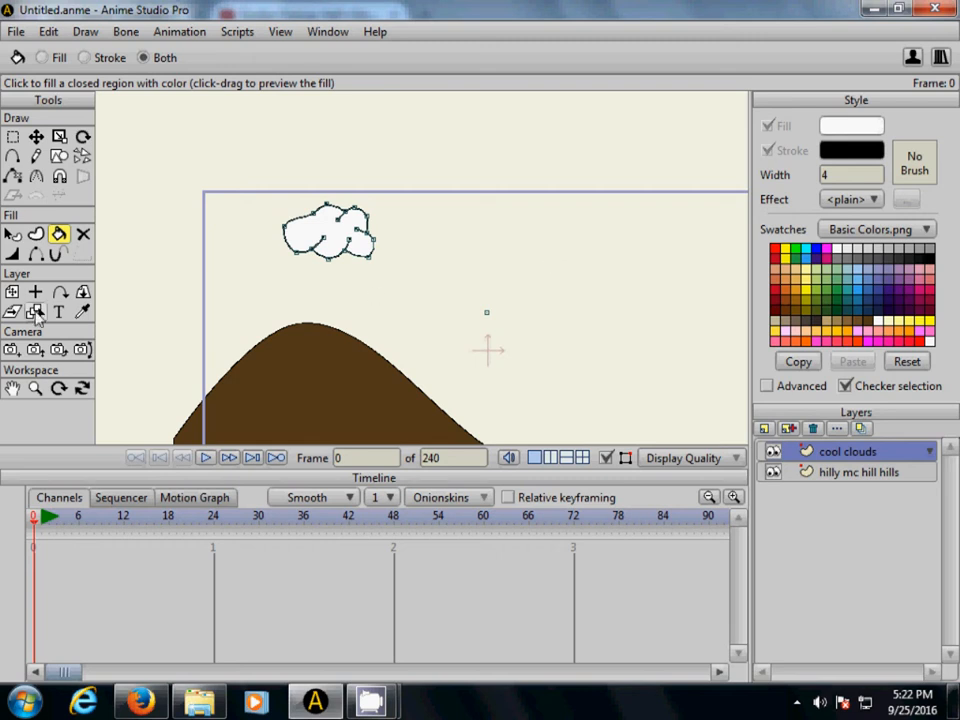
scroll(366, 257, "up", 1)
scroll(366, 257, "up", 1)
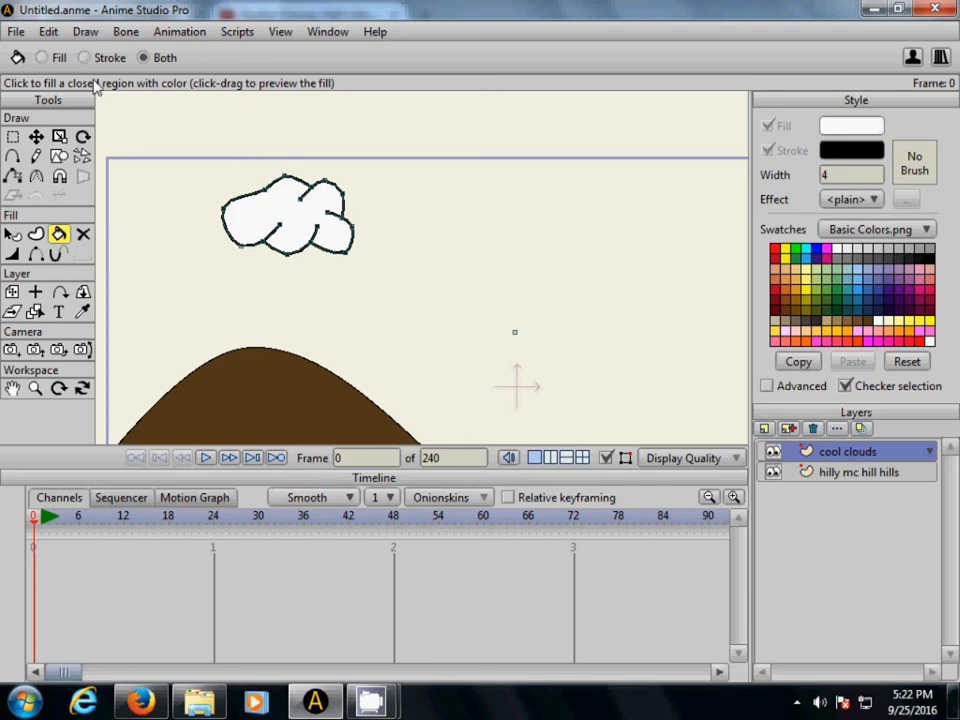
left_click(48, 33)
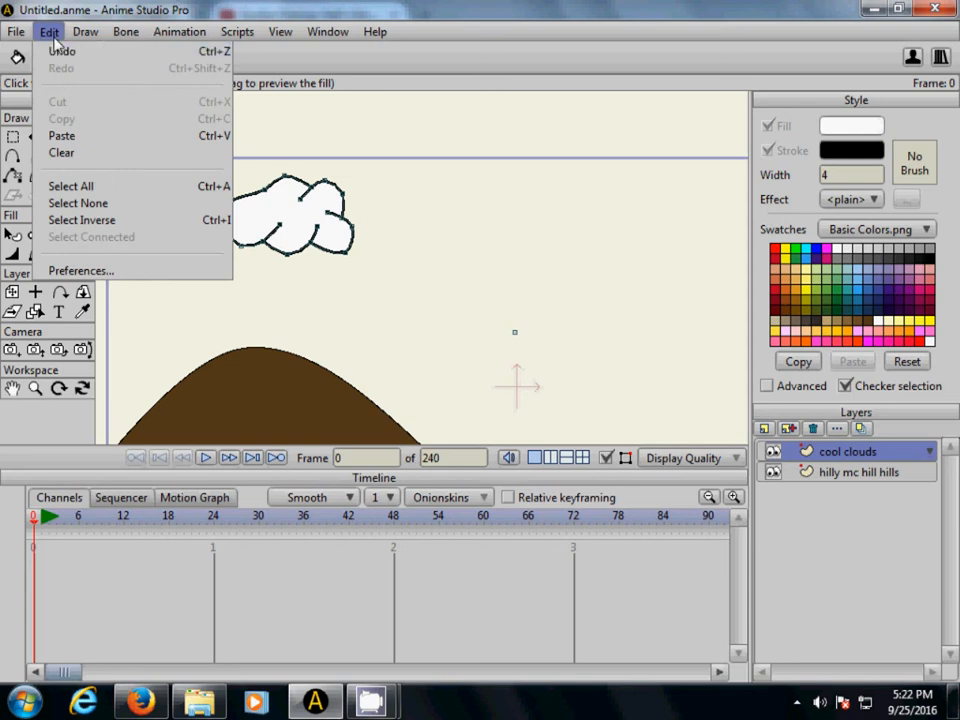
left_click(86, 188)
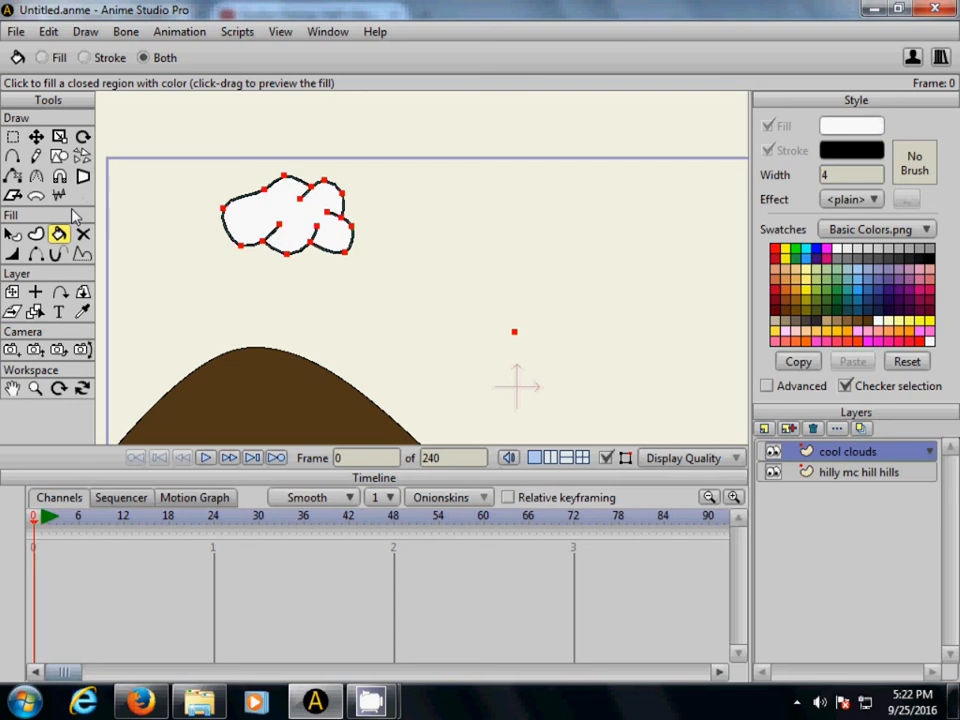
left_click(59, 137)
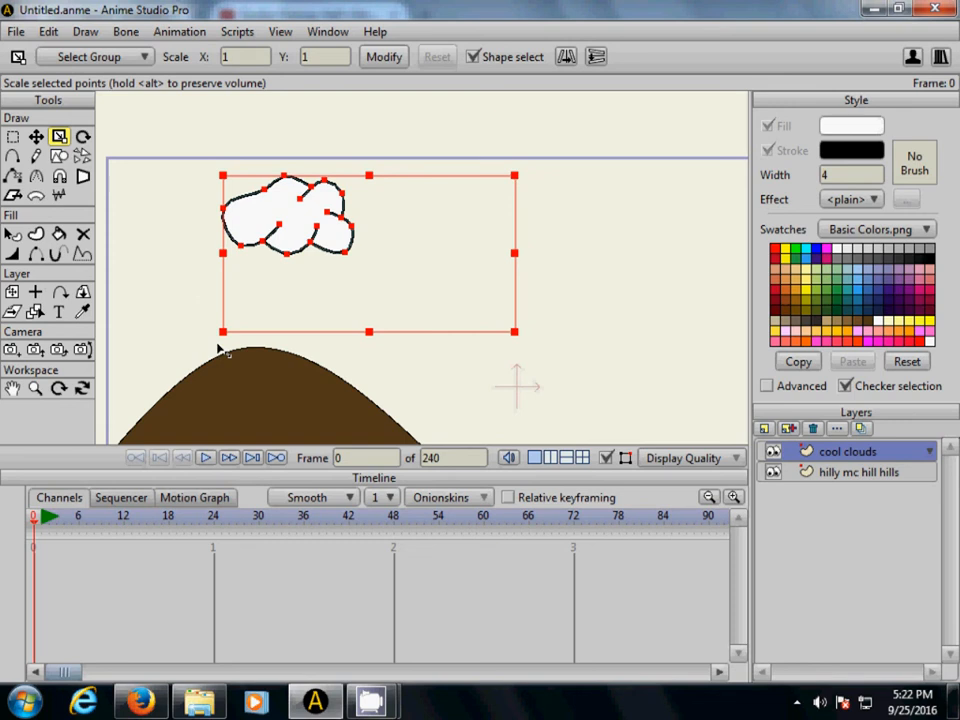
left_click_drag(222, 331, 138, 339)
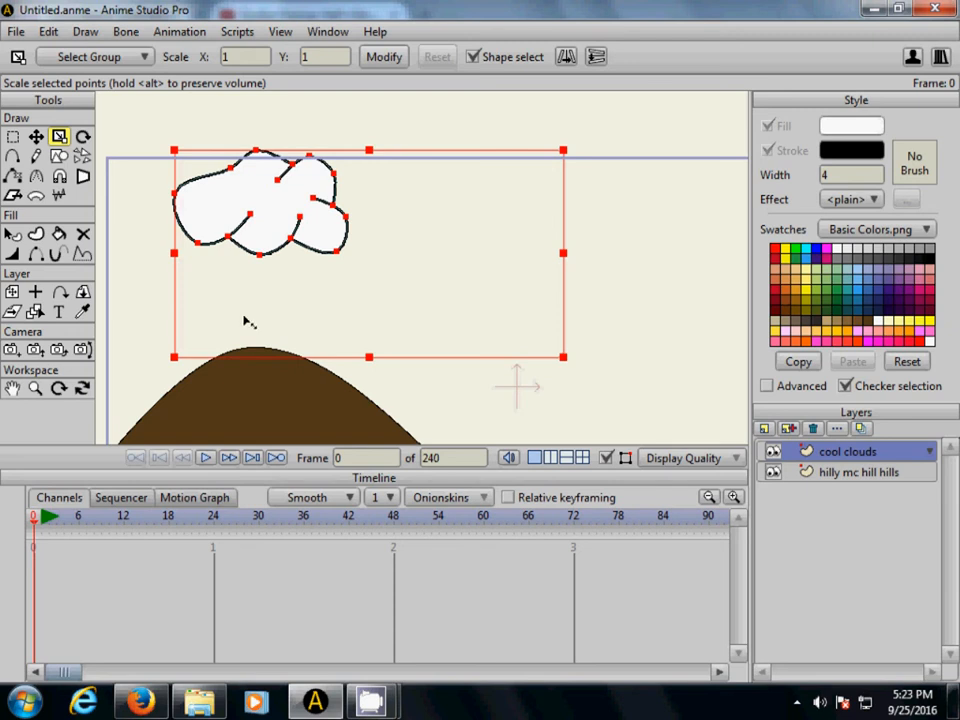
mouse_move(255, 317)
left_mouse_down()
mouse_move(227, 332)
mouse_move(247, 303)
left_mouse_up()
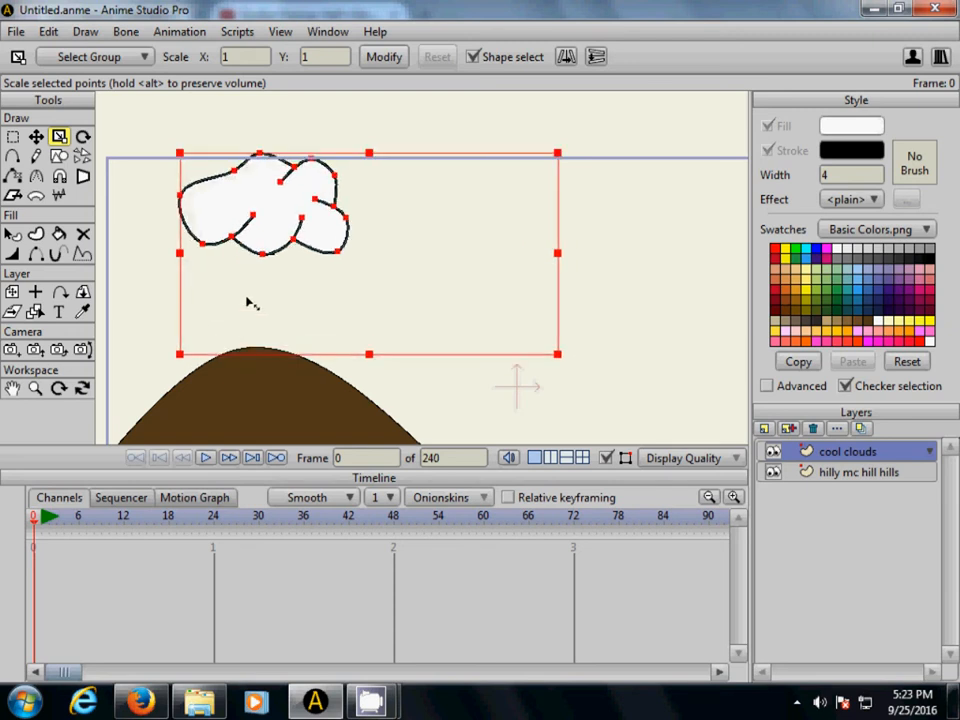
left_click_drag(181, 356, 171, 362)
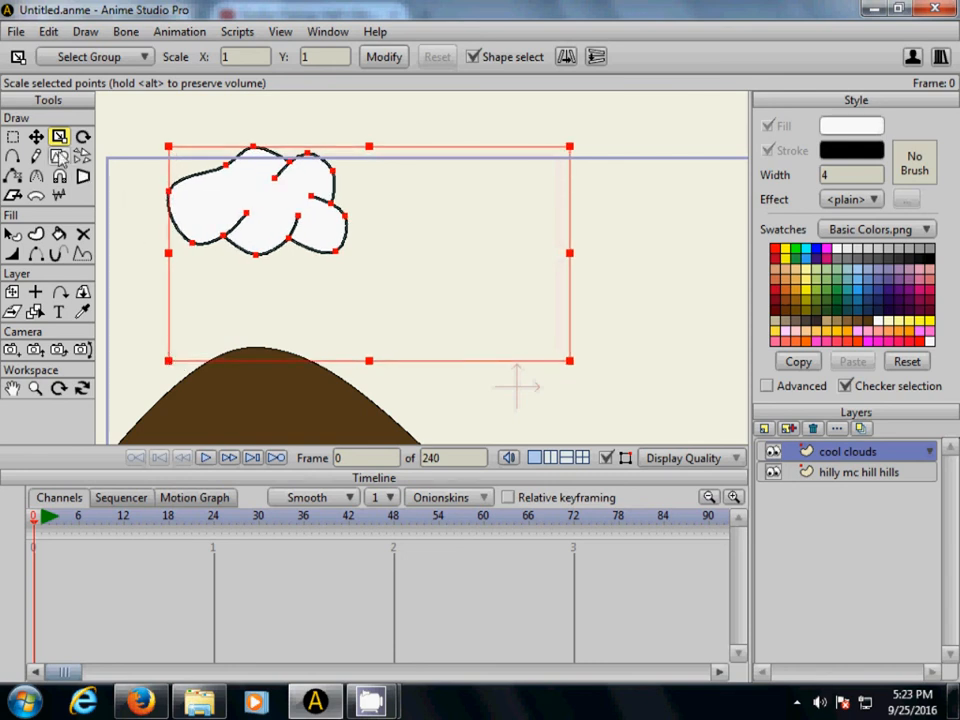
left_click(36, 136)
left_click_drag(253, 206, 234, 244)
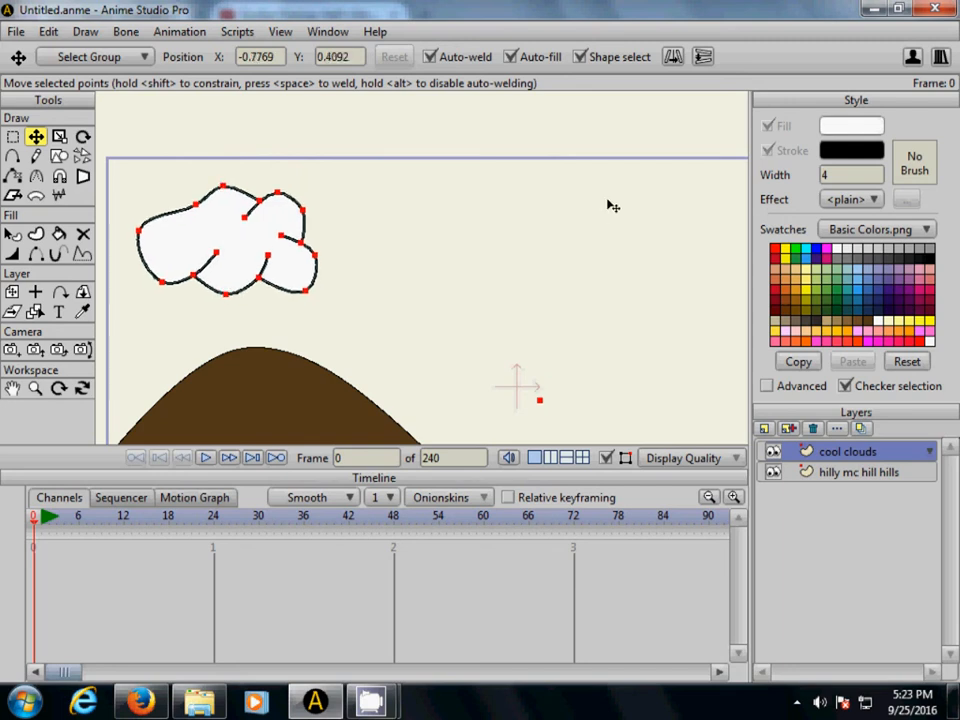
- Copy and paste the cloud and move the duplicate right of the original to about X 0.26, Y 0.40
left_click(49, 32)
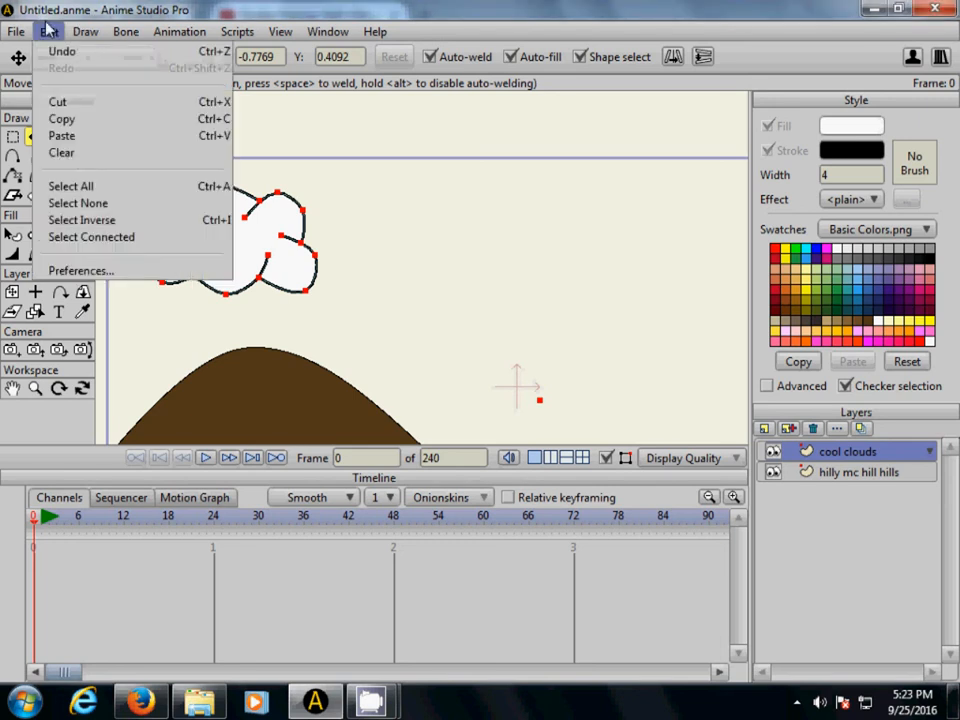
mouse_move(86, 31)
mouse_move(280, 31)
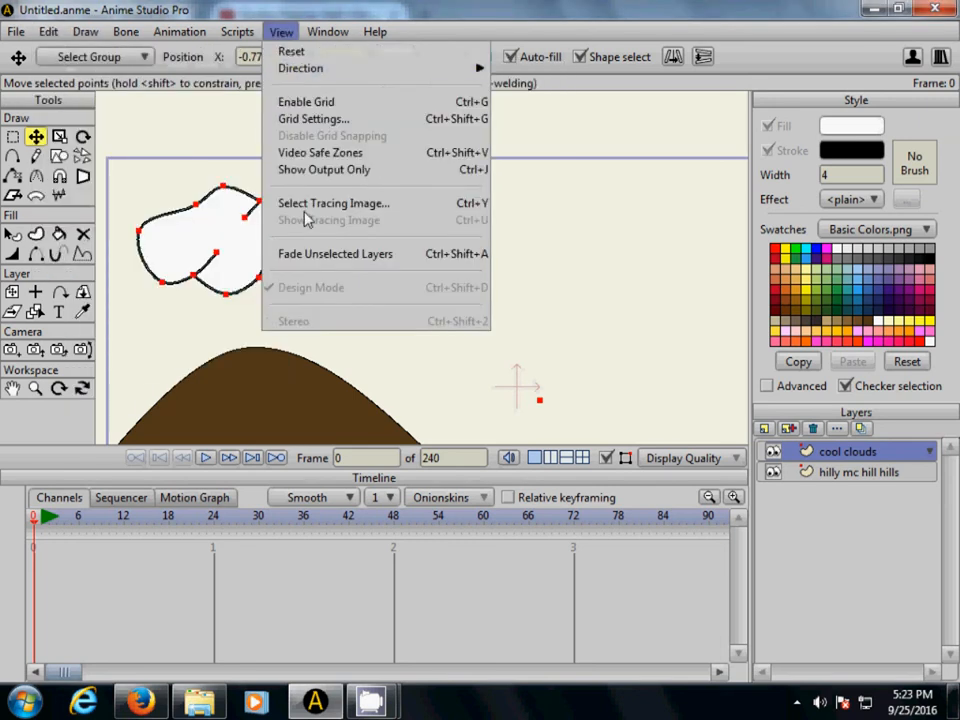
left_click(292, 52)
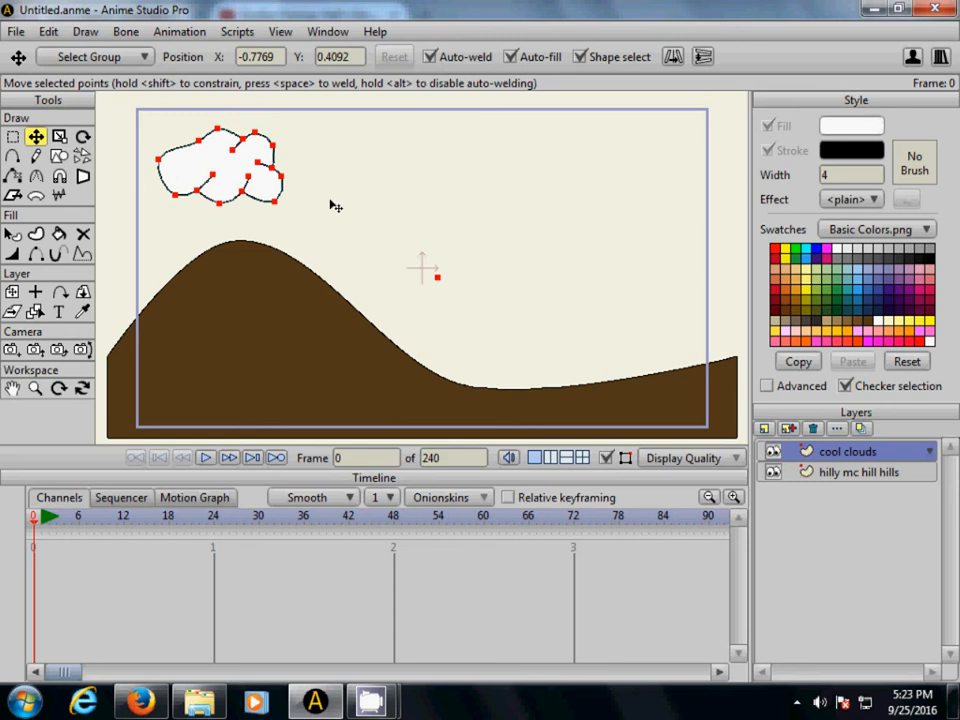
left_click(50, 33)
left_click(66, 119)
left_click(50, 33)
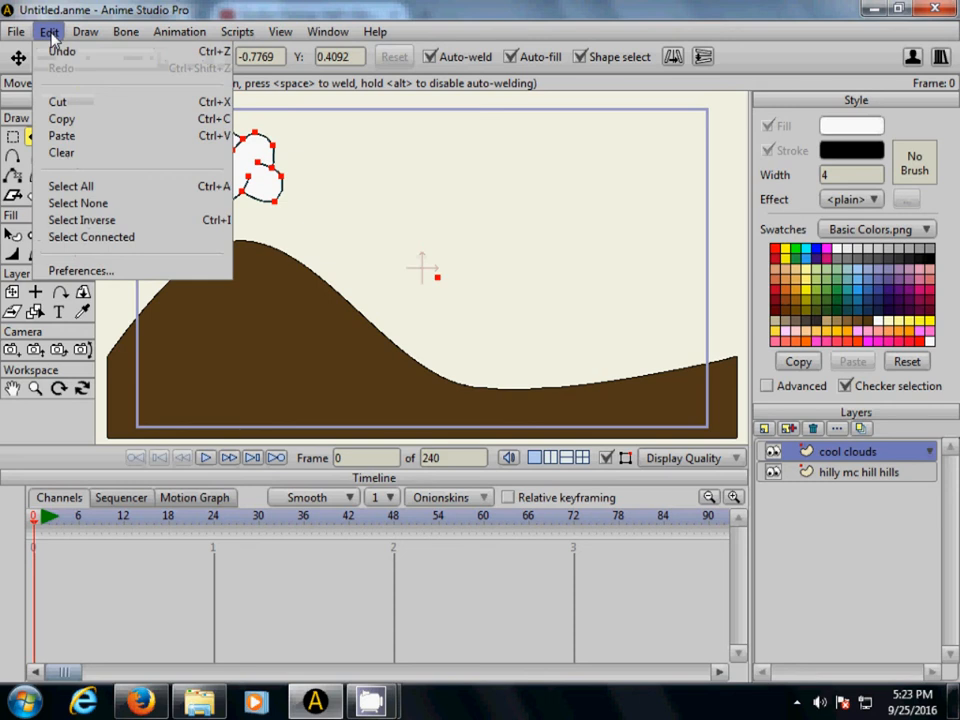
left_click(74, 140)
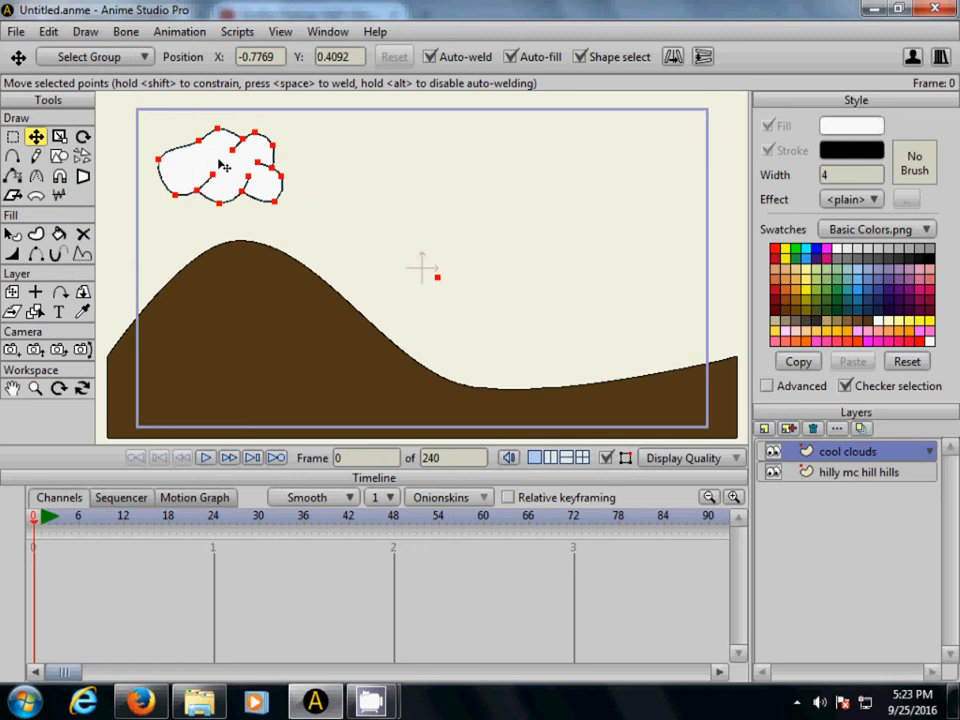
left_click_drag(223, 164, 386, 169)
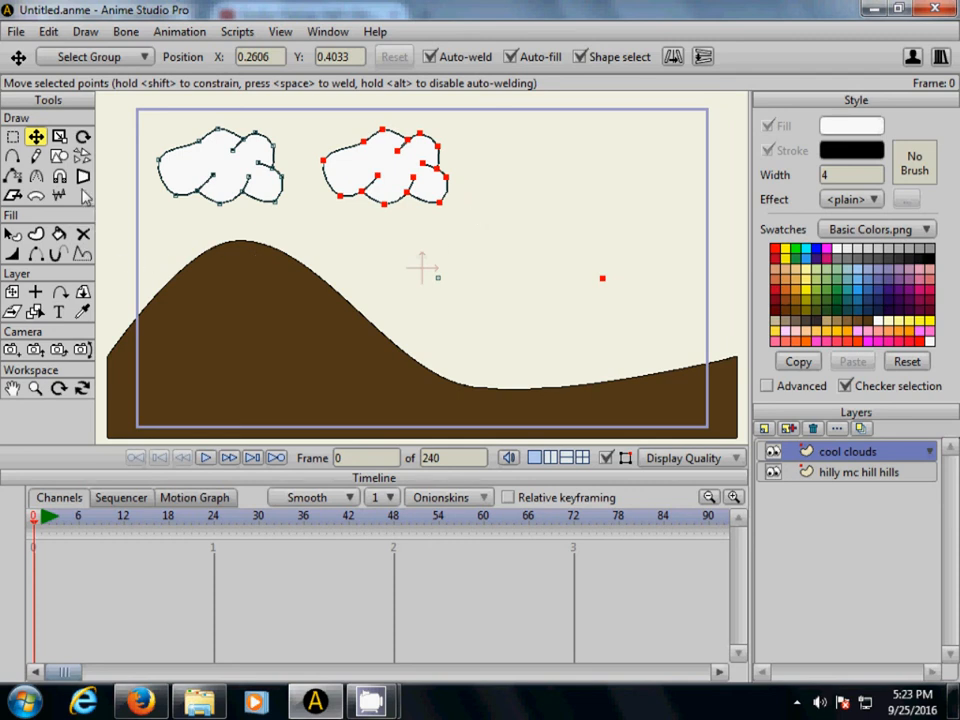
- Scale the duplicated cloud down to about two thirds of the original cloud's size
left_click(59, 136)
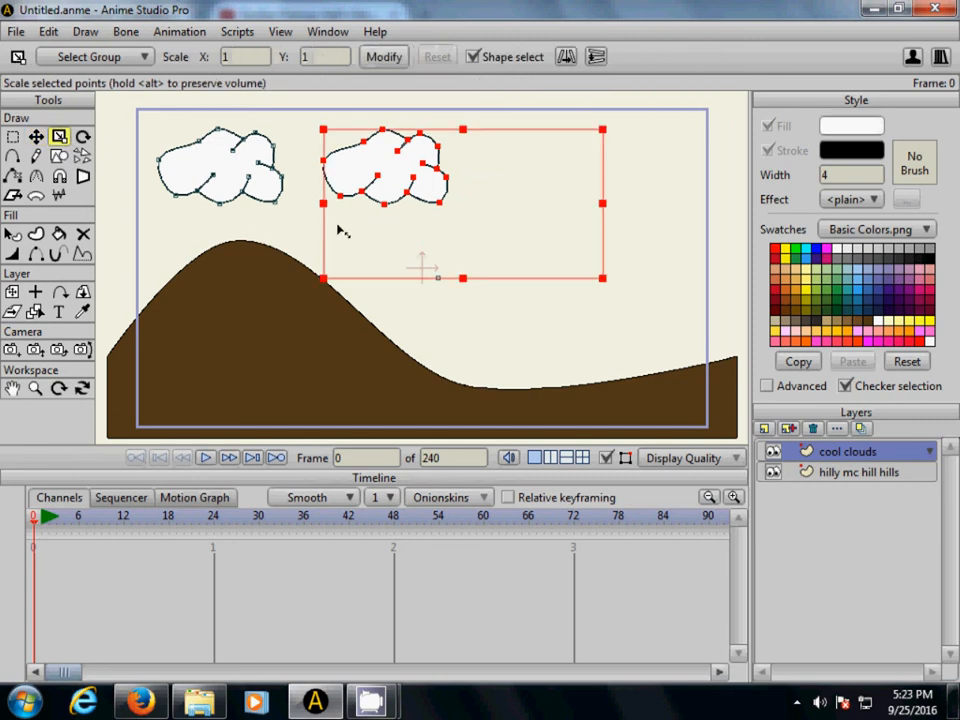
left_click_drag(325, 280, 343, 240)
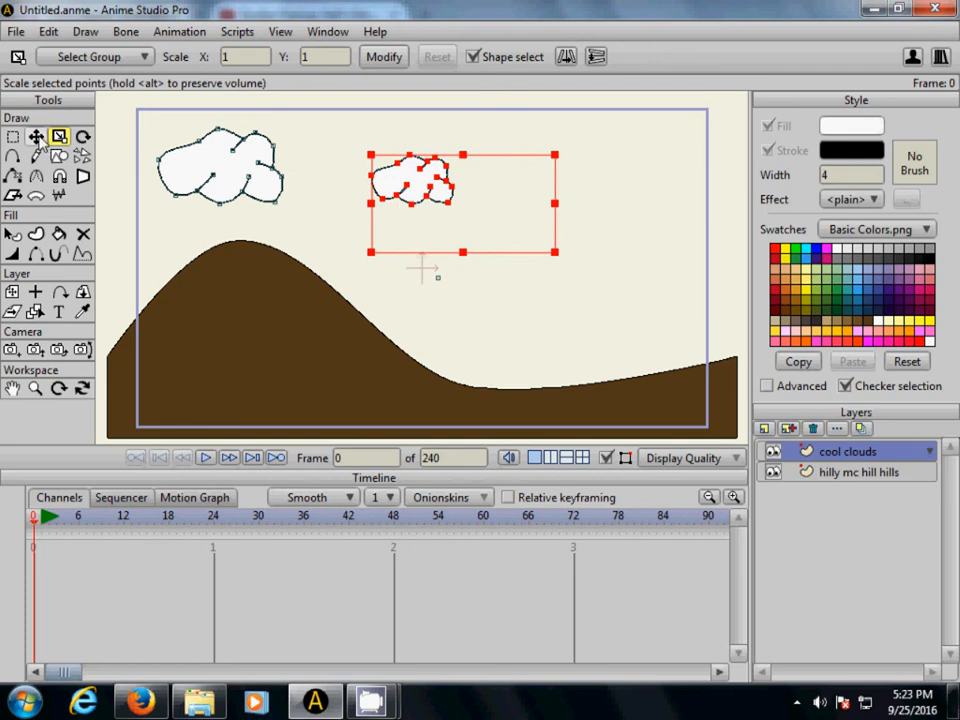
- Move the smaller cloud up and left to about X 0.02, Y 0.51, and check the scene in a rendered preview
left_click(35, 136)
left_click_drag(430, 186, 382, 170)
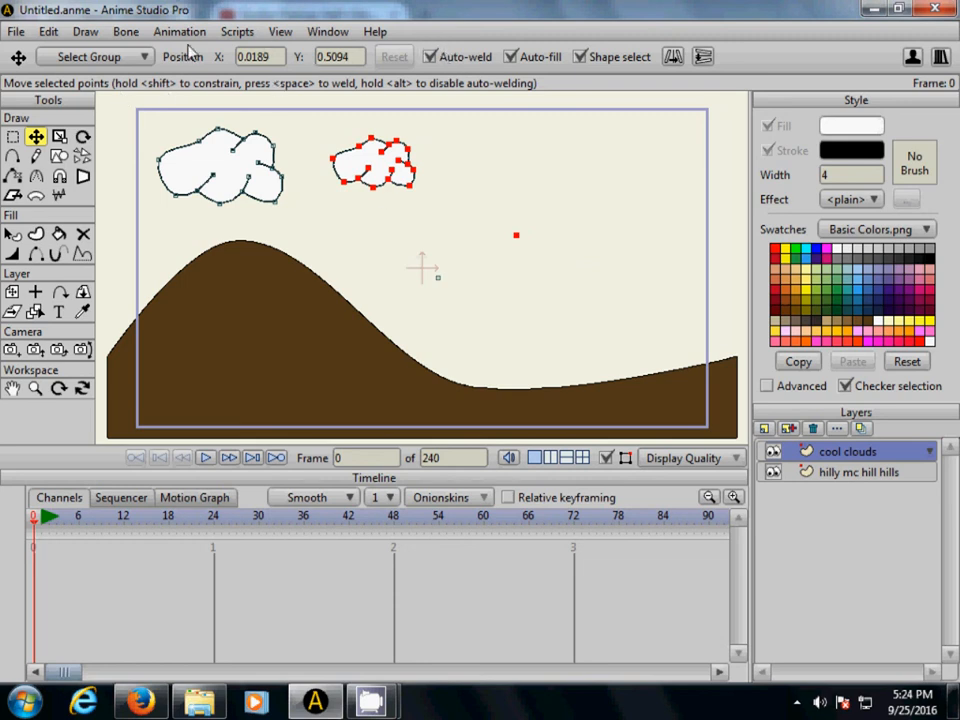
left_click(17, 32)
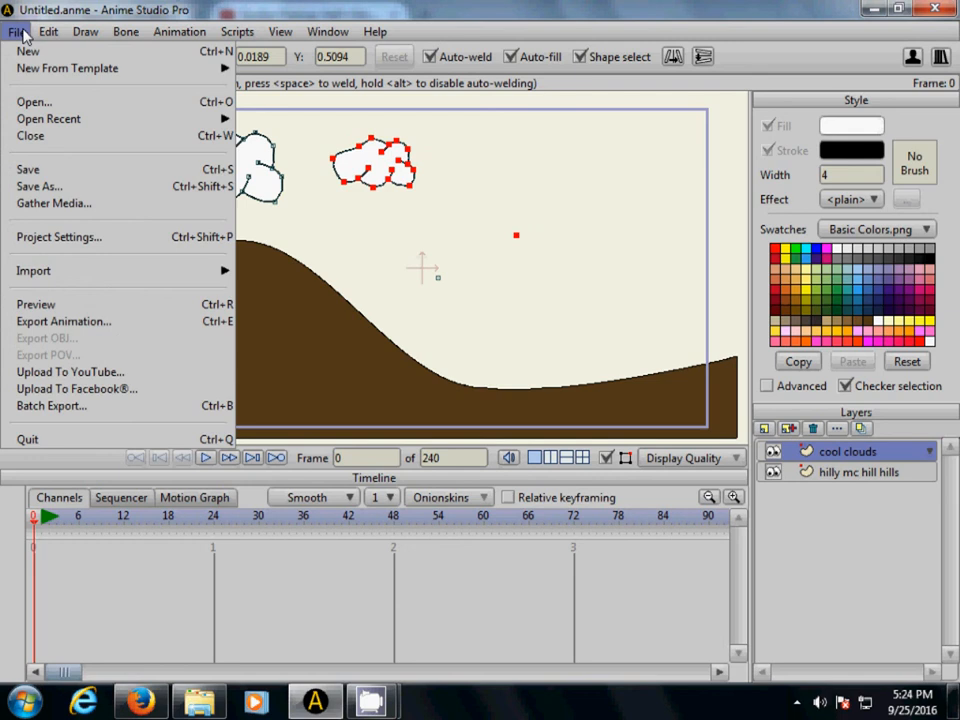
left_click(67, 306)
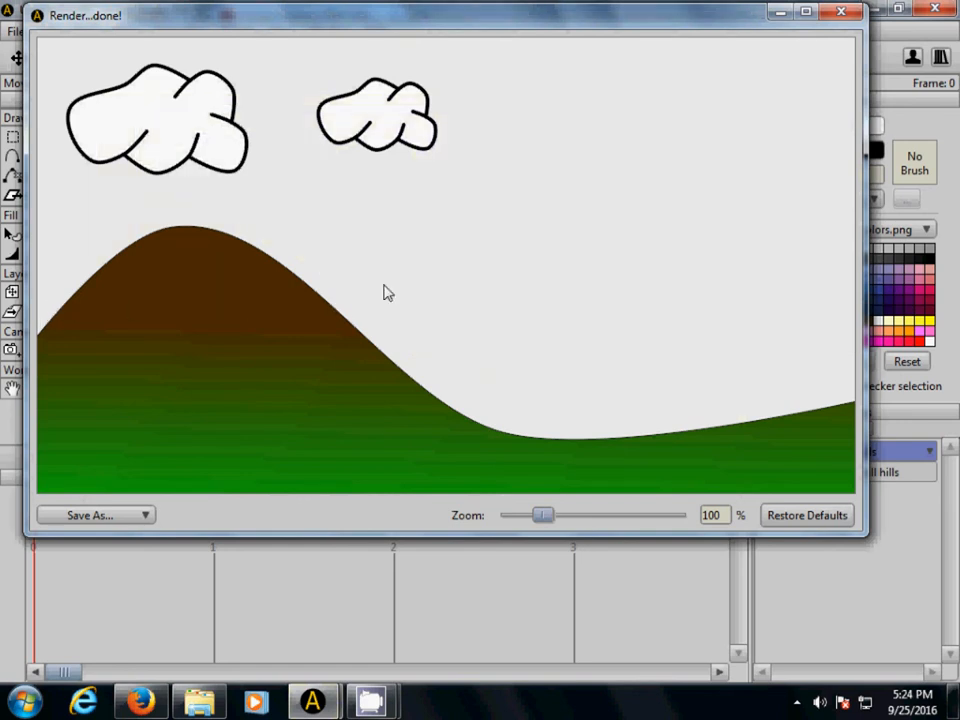
left_click(841, 14)
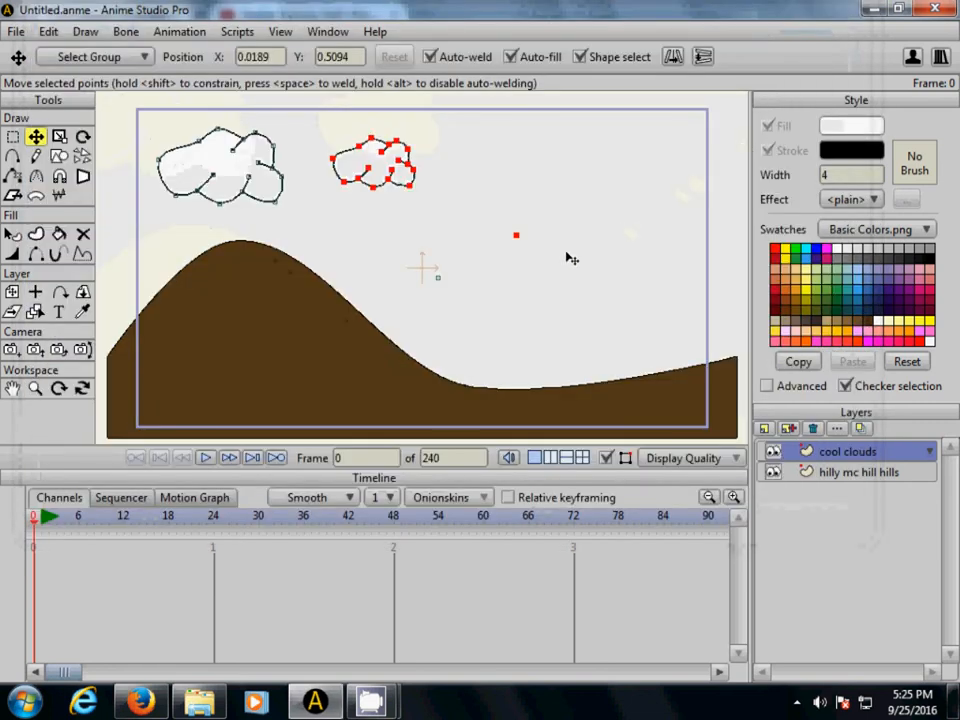
- Add a new vector layer above the clouds and name it "great tree"
left_click(765, 430)
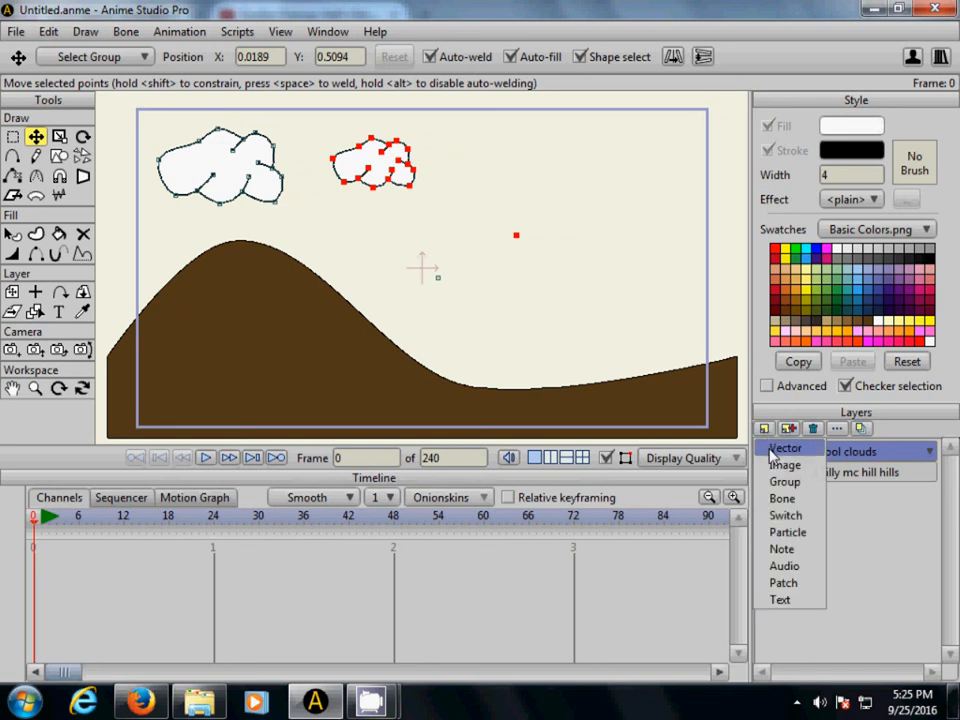
left_click(771, 451)
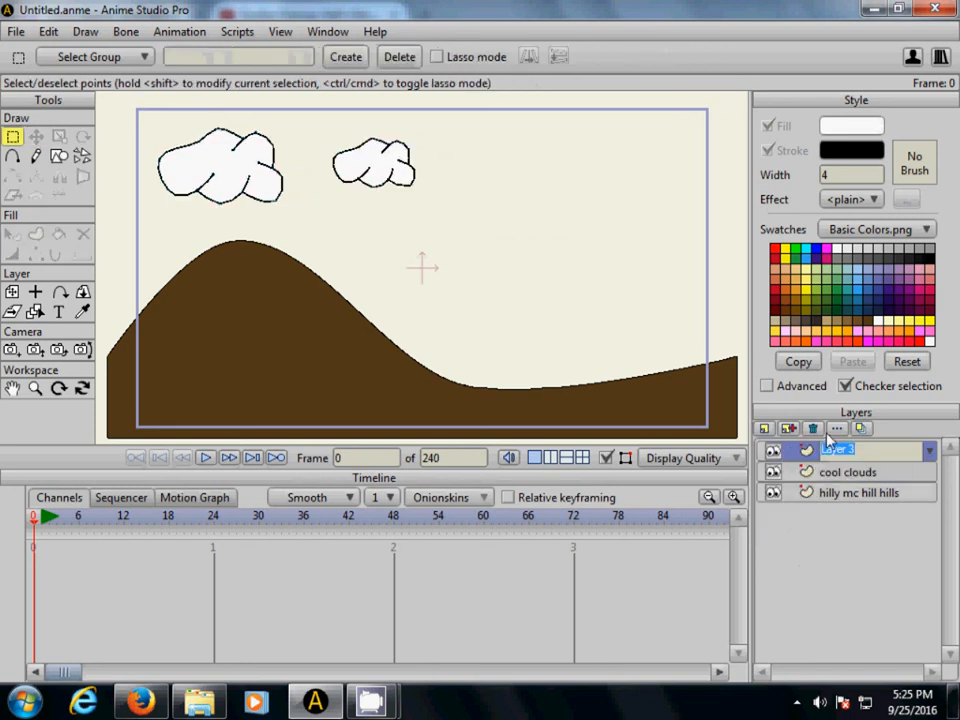
key("BackSpace")
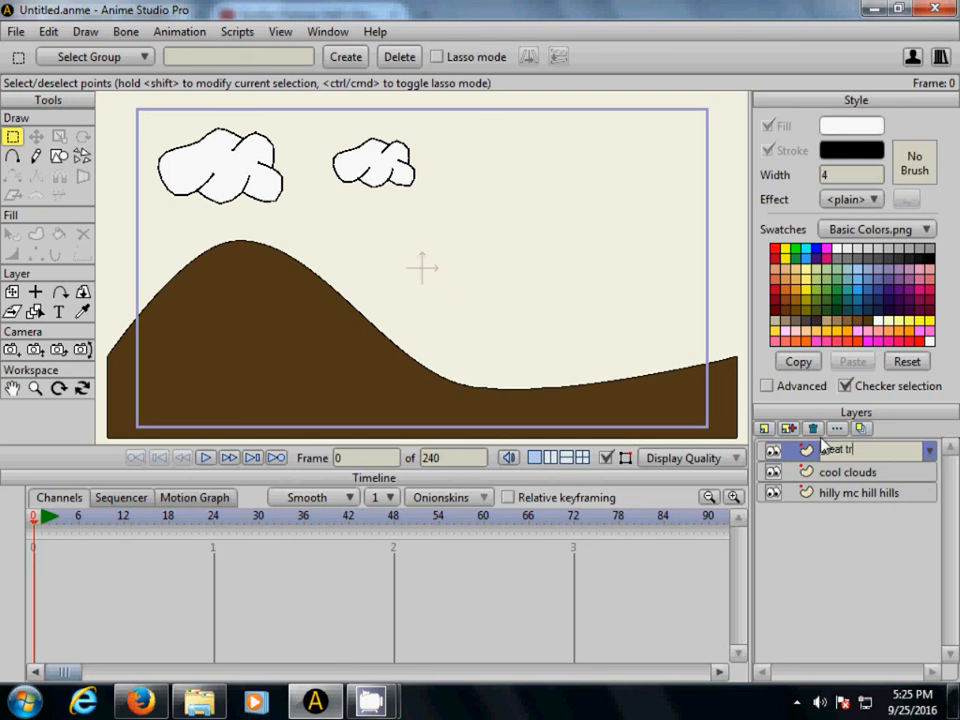
key("Return")
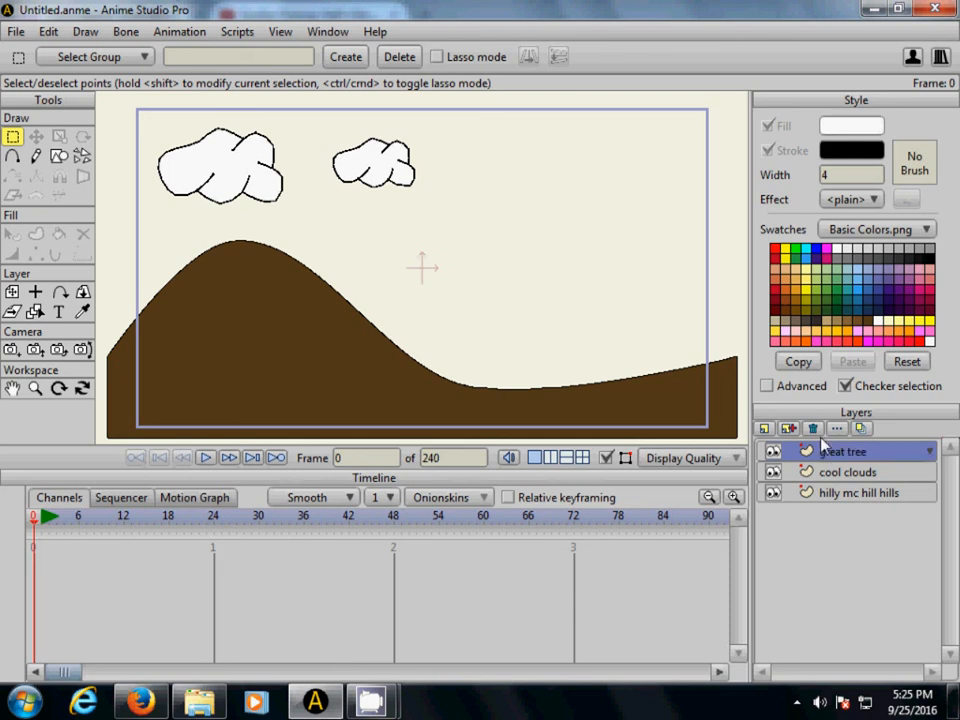
- Draw a tall narrow tree trunk rectangle and a small branch rectangle on the right slope, with brown fill and stroke width 1
left_click(59, 157)
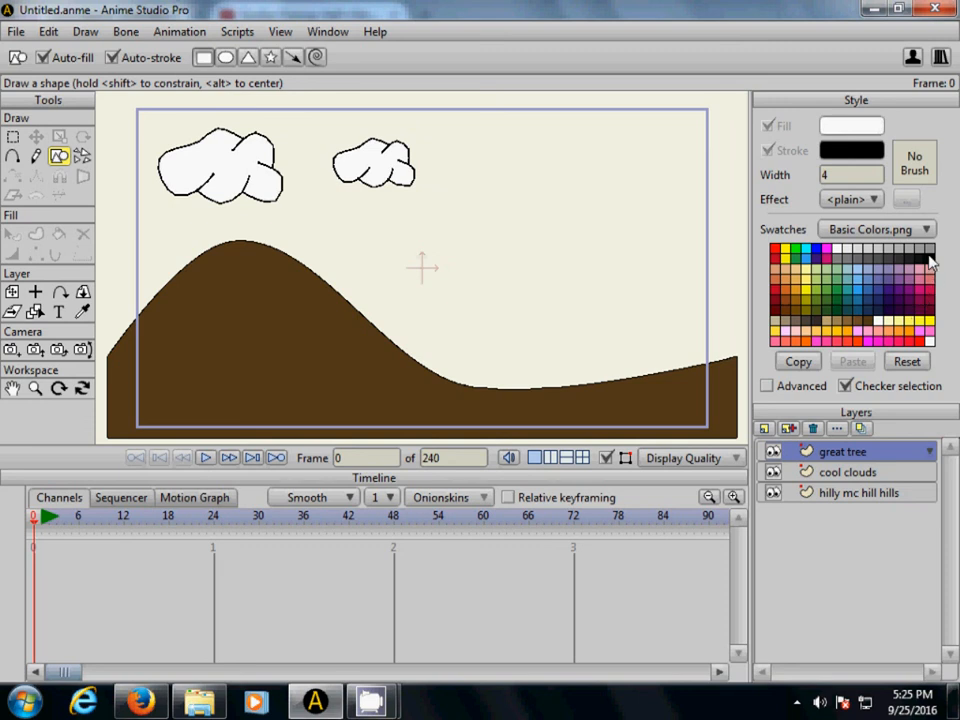
left_click(832, 176)
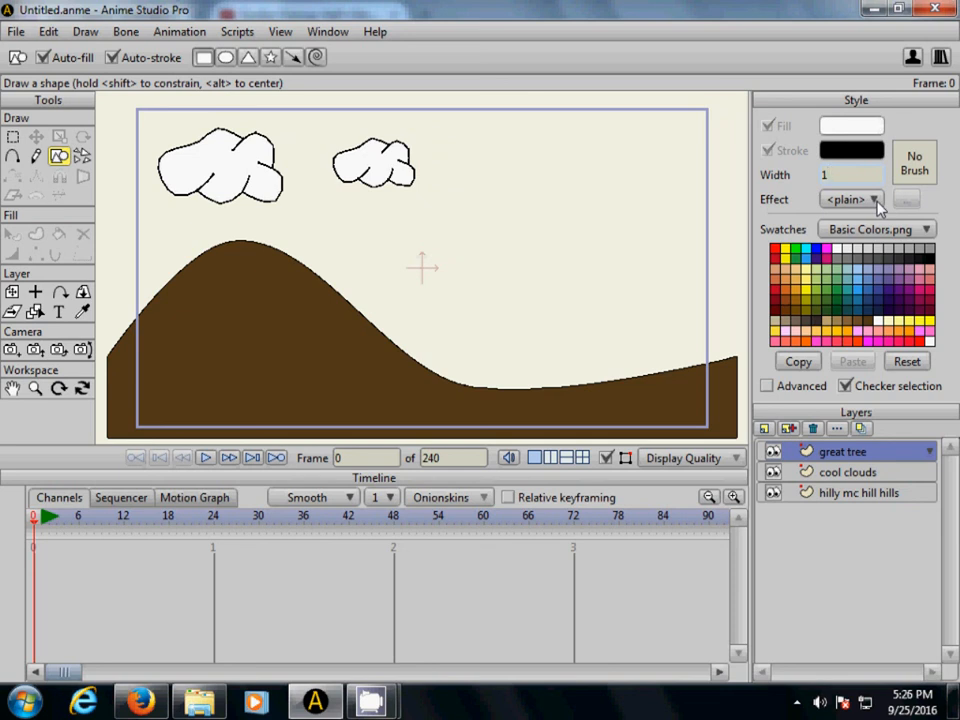
left_click(868, 322)
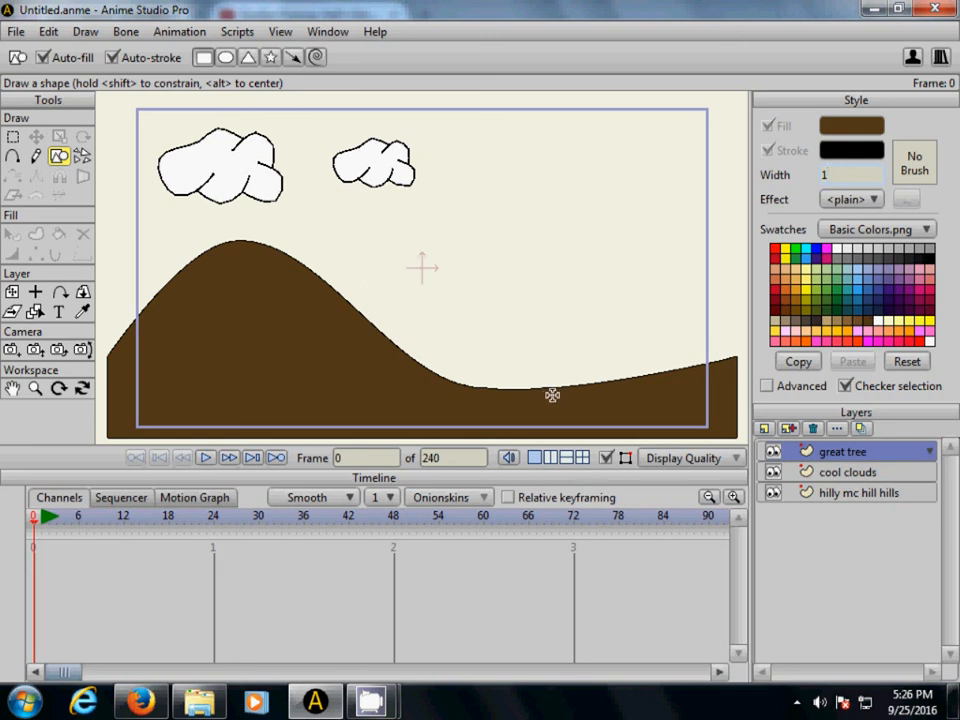
mouse_move(600, 404)
left_mouse_down()
mouse_move(582, 384)
mouse_move(583, 281)
mouse_move(611, 285)
mouse_move(621, 317)
mouse_move(609, 294)
mouse_move(570, 298)
left_mouse_up()
- Copy and paste the small branch rectangle so one branch stands on each side of the trunk's upper end
left_click(49, 31)
left_click(76, 120)
left_click(54, 34)
left_click(72, 136)
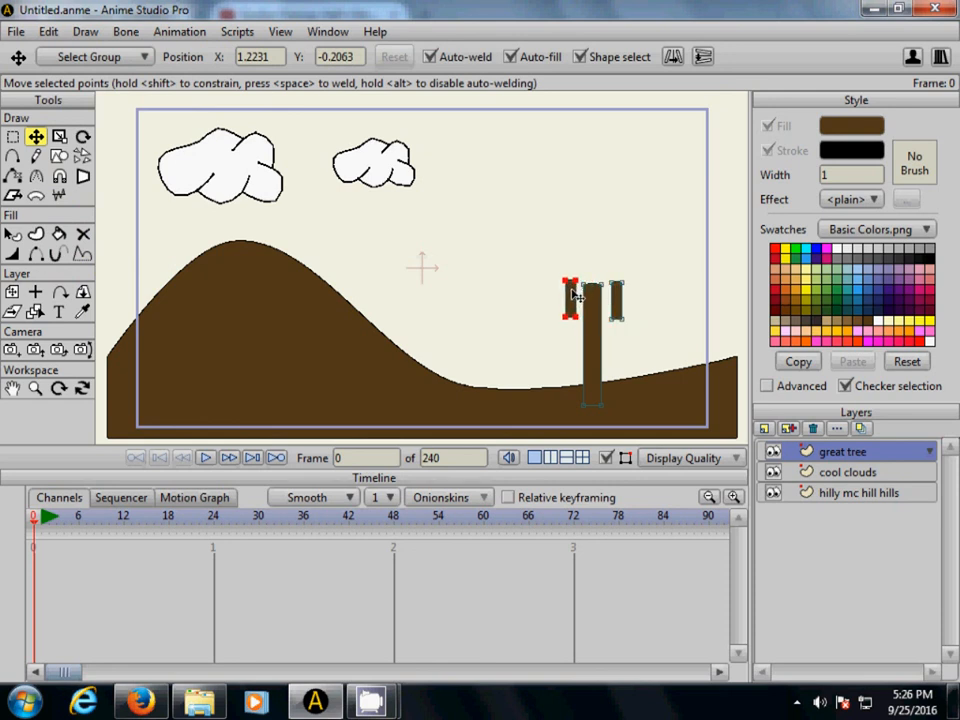
- Rotate the two branches so each slants upward and outward from the upper trunk
key("r")
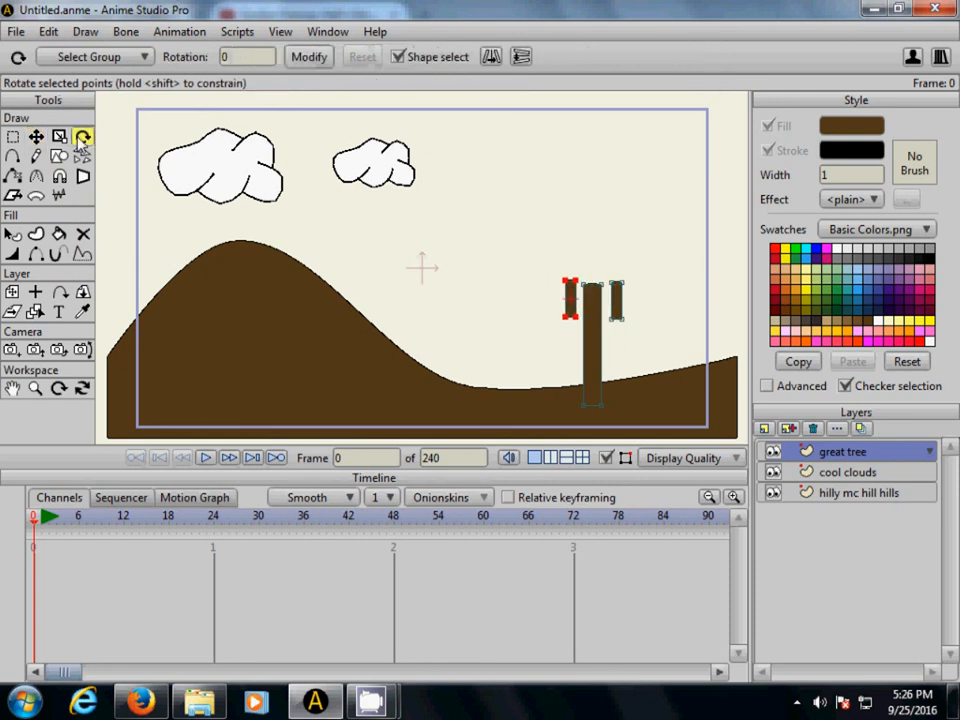
left_click_drag(574, 306, 578, 303)
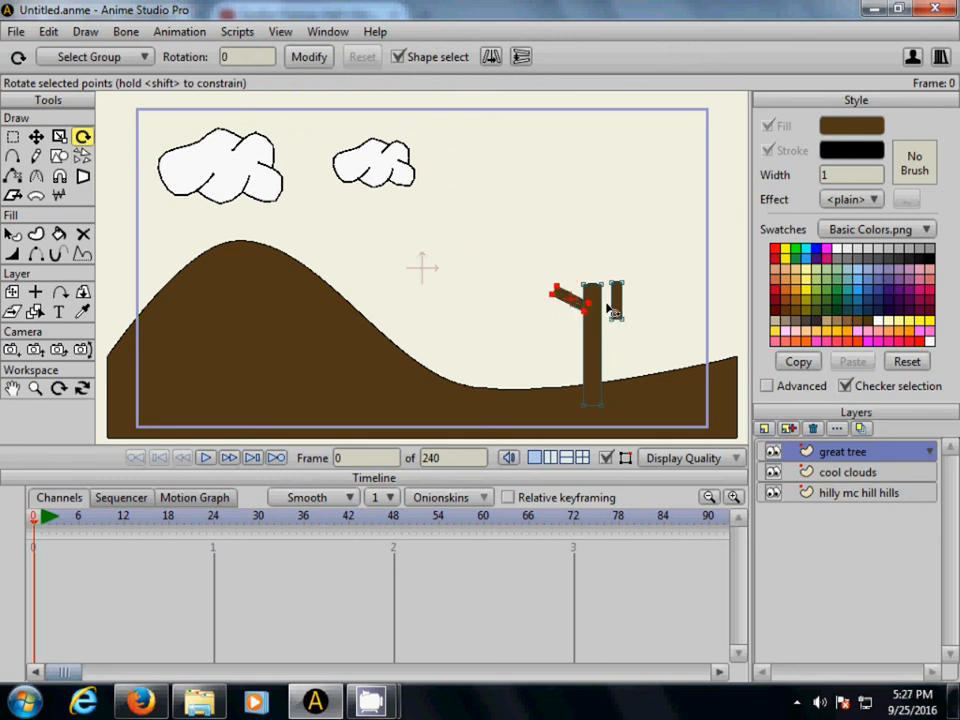
left_click(619, 311)
left_click_drag(608, 315, 610, 316)
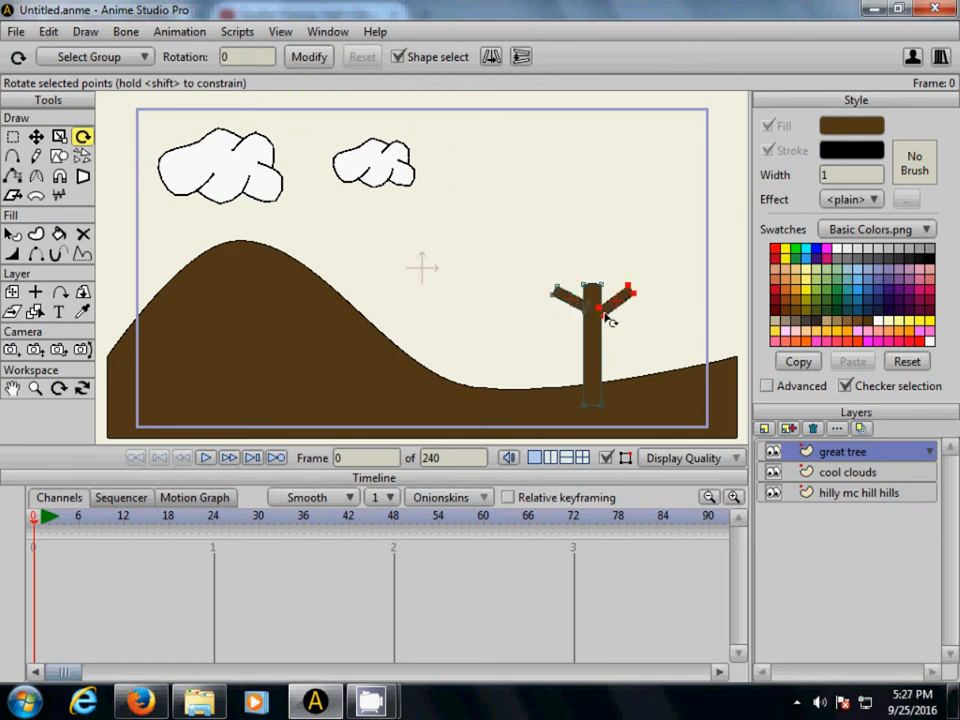
- Move the right branch against the trunk to about X 1.21, Y -0.18
left_click(35, 136)
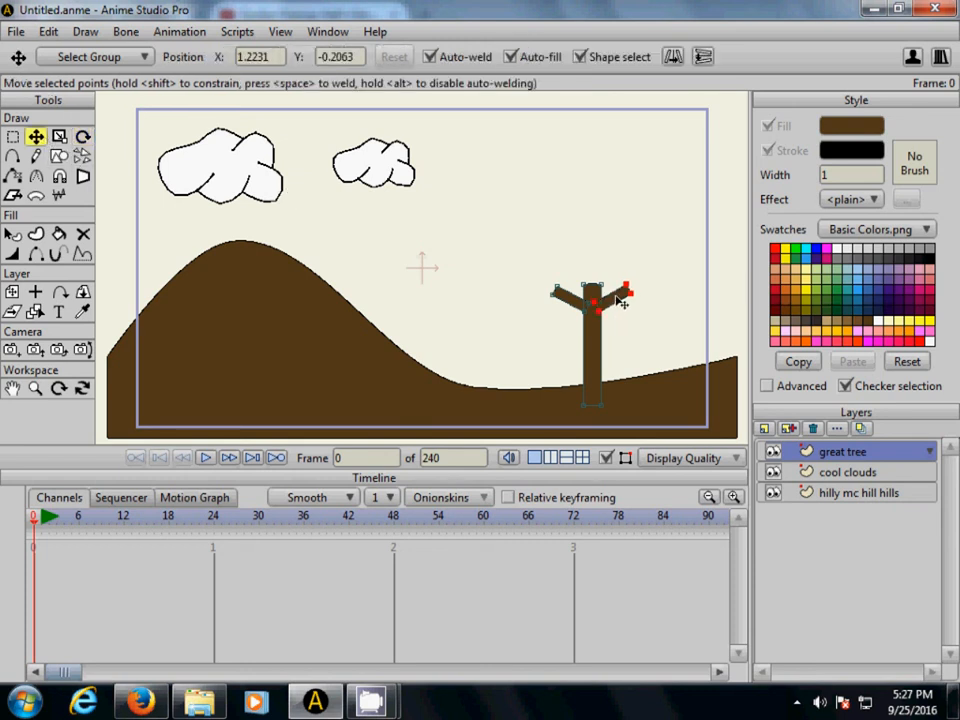
left_click_drag(625, 298, 620, 293)
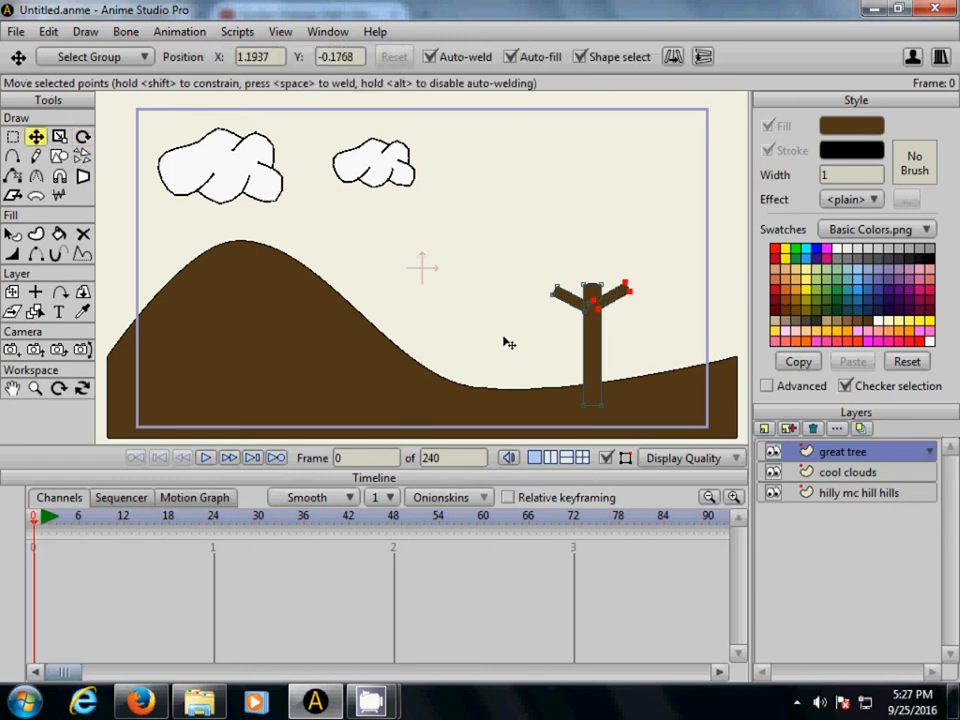
key("Right")
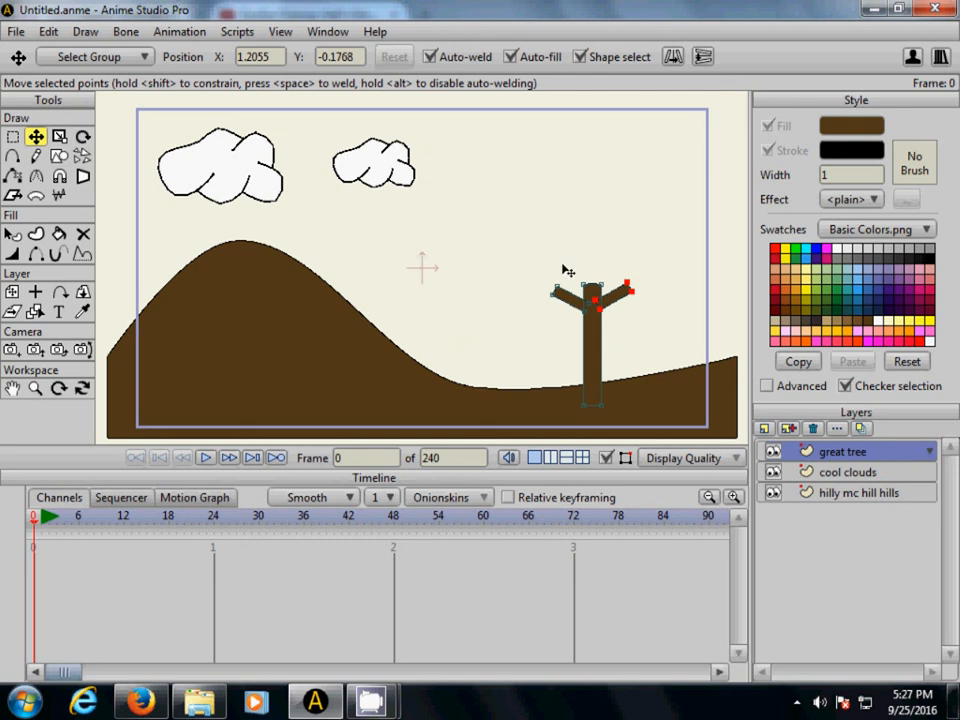
- Draw a wide bright green oval with a black stroke of width 1 above the branches as the tree's crown
left_click(795, 250)
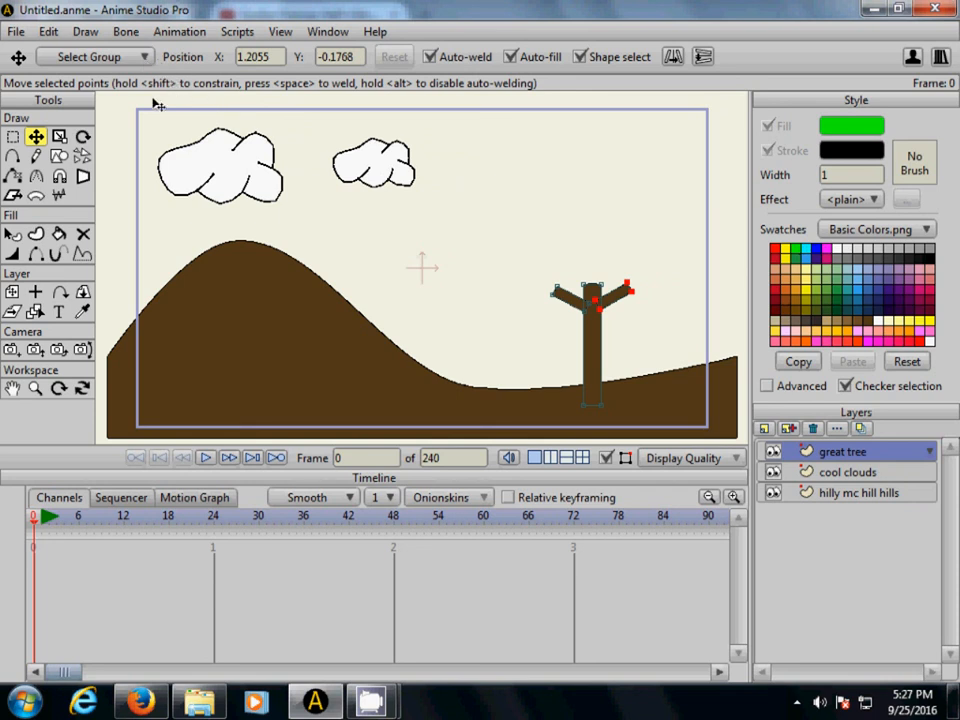
left_click(61, 157)
left_click(227, 62)
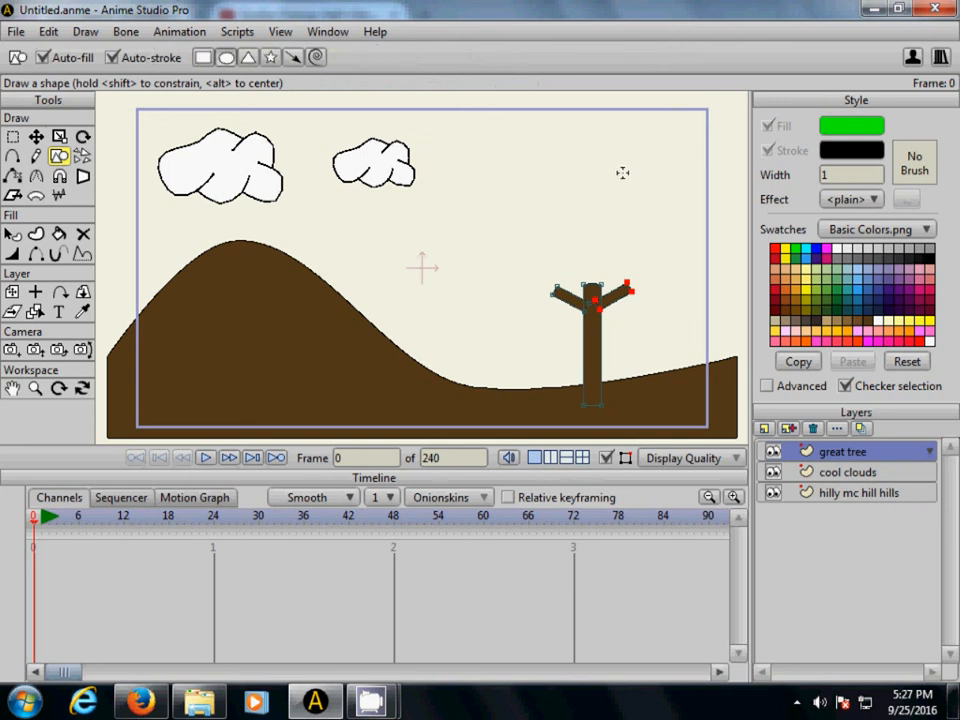
mouse_move(637, 170)
left_mouse_down()
mouse_move(596, 171)
mouse_move(553, 216)
mouse_move(490, 228)
mouse_move(471, 240)
mouse_move(471, 270)
mouse_move(453, 285)
left_mouse_up()
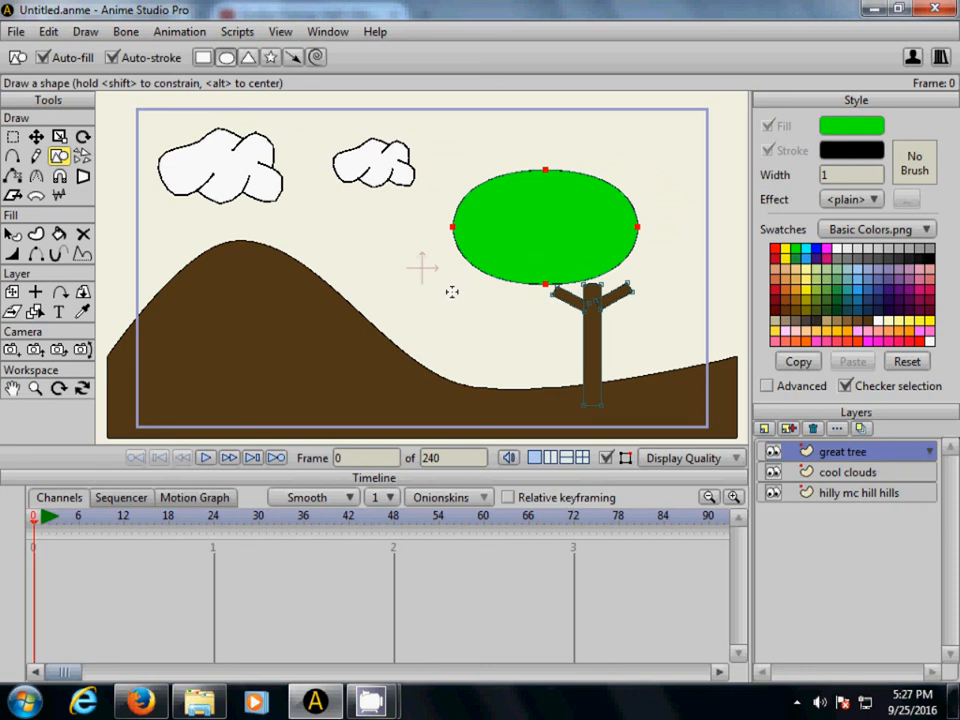
- Move the green crown right and down over the branch tips to about X 1.04, Y 0.17
left_click(35, 136)
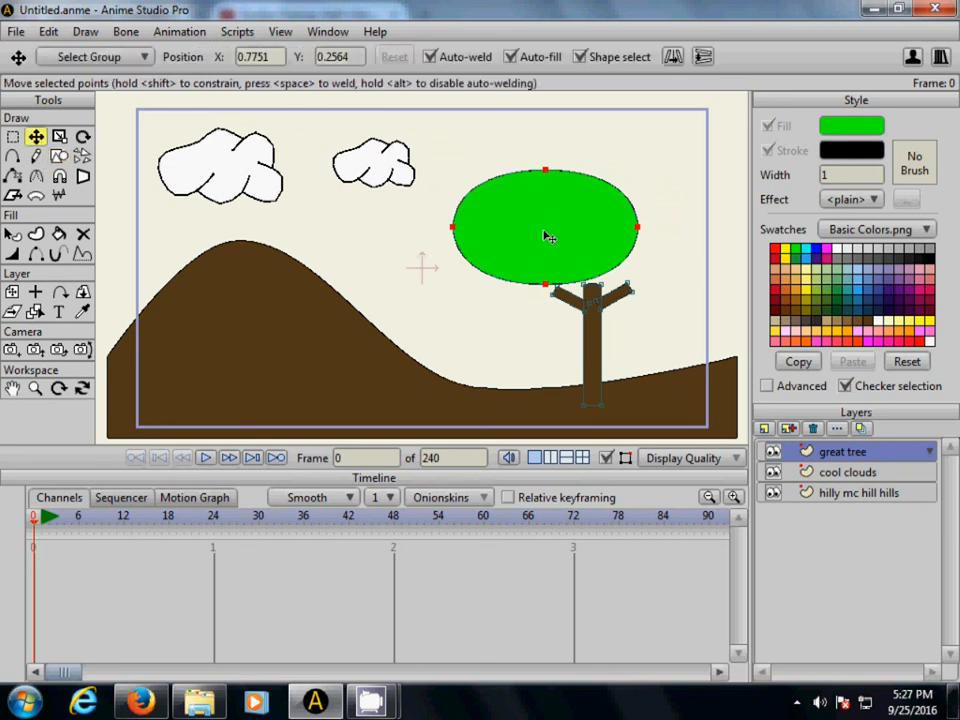
left_click_drag(525, 233, 564, 242)
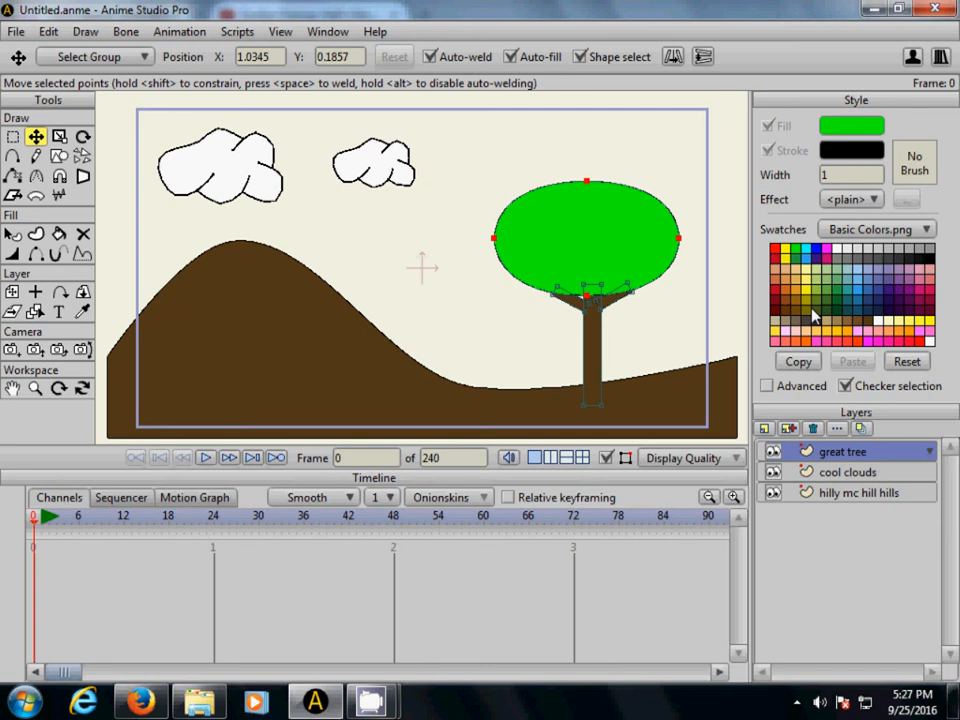
left_click_drag(594, 229, 597, 234)
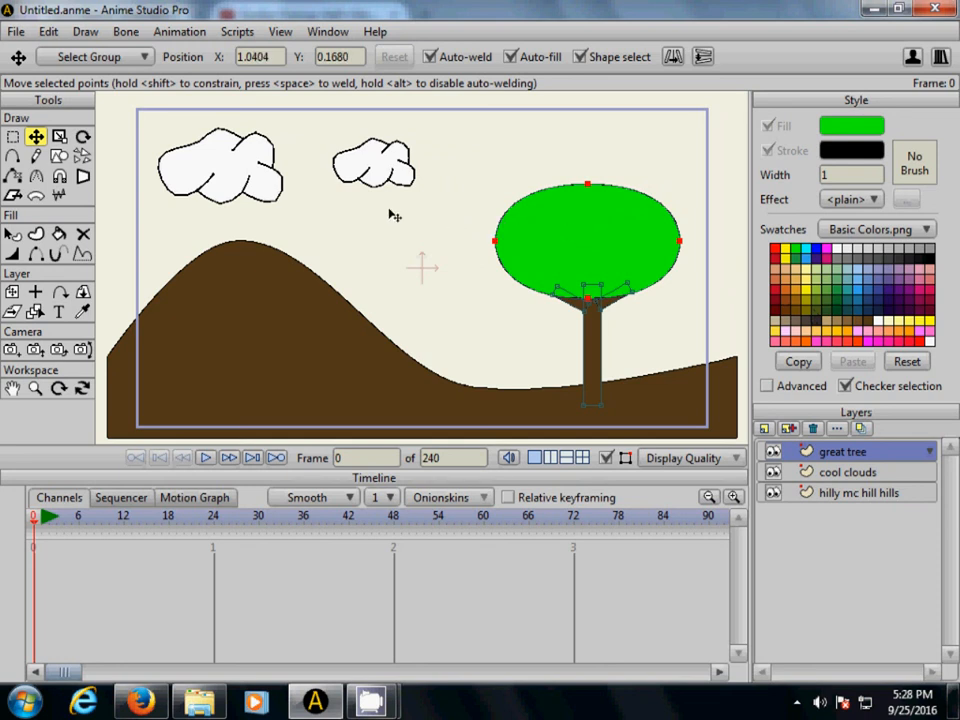
- Render a preview of the frame to check the landscape with the tree
left_click(16, 33)
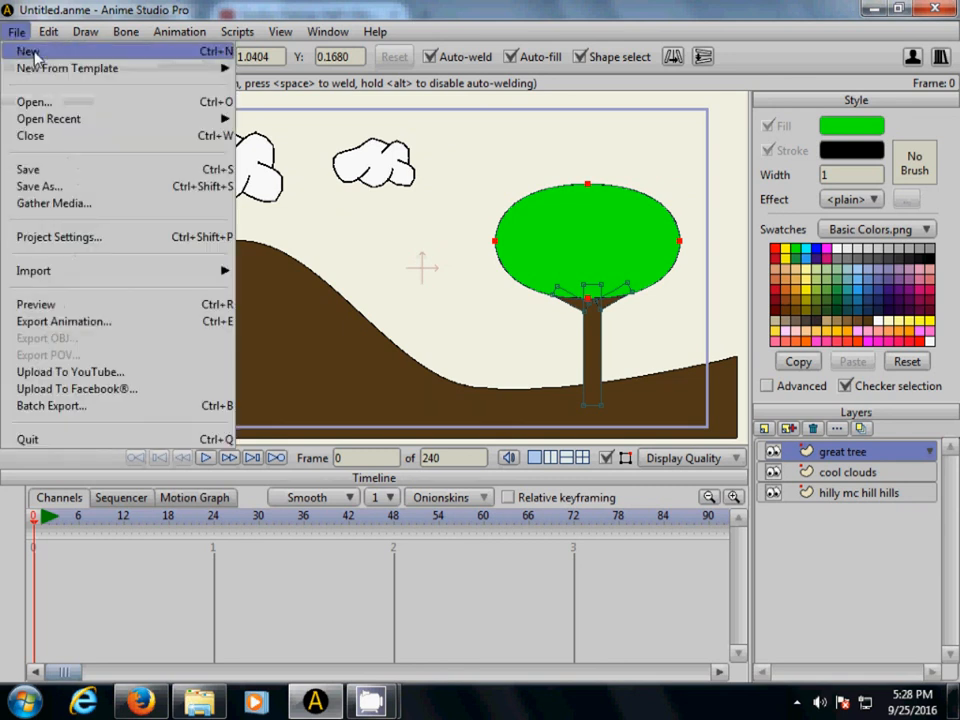
mouse_move(17, 68)
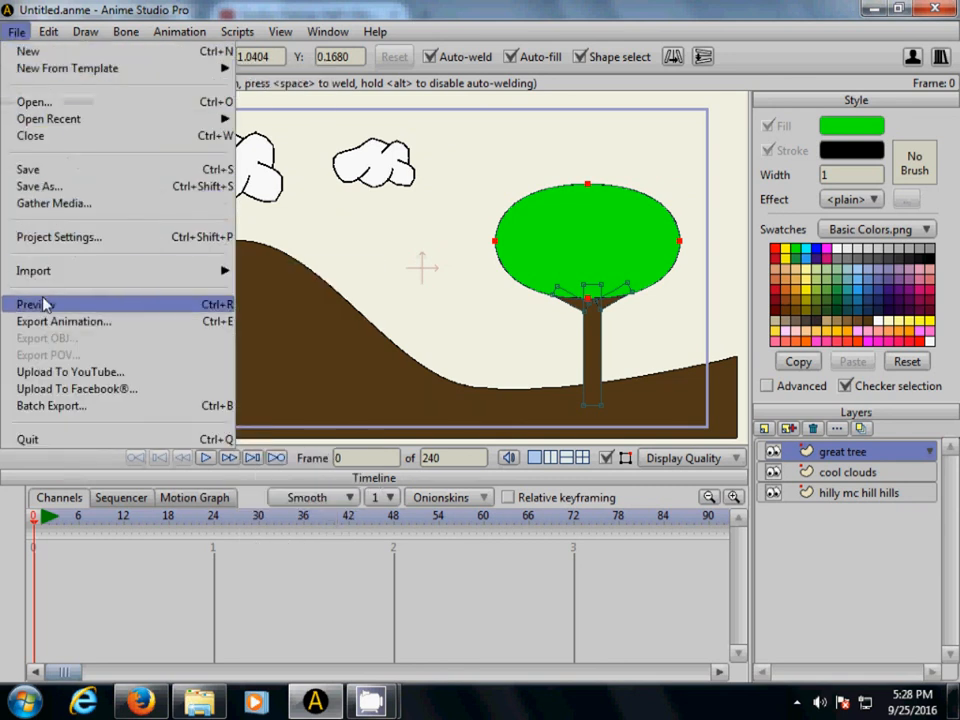
left_click(40, 305)
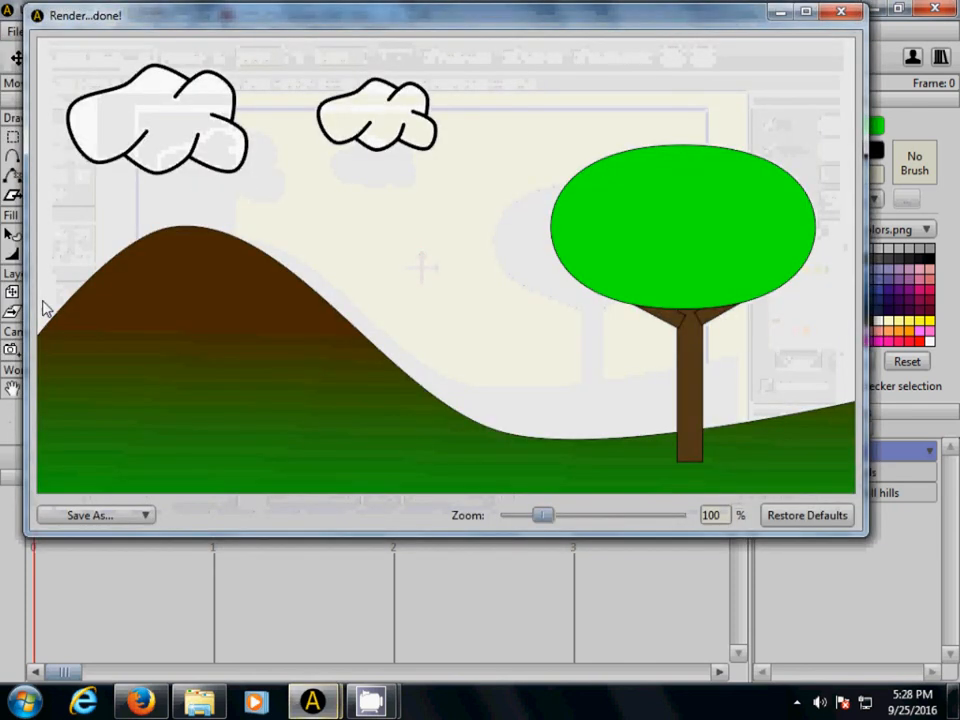